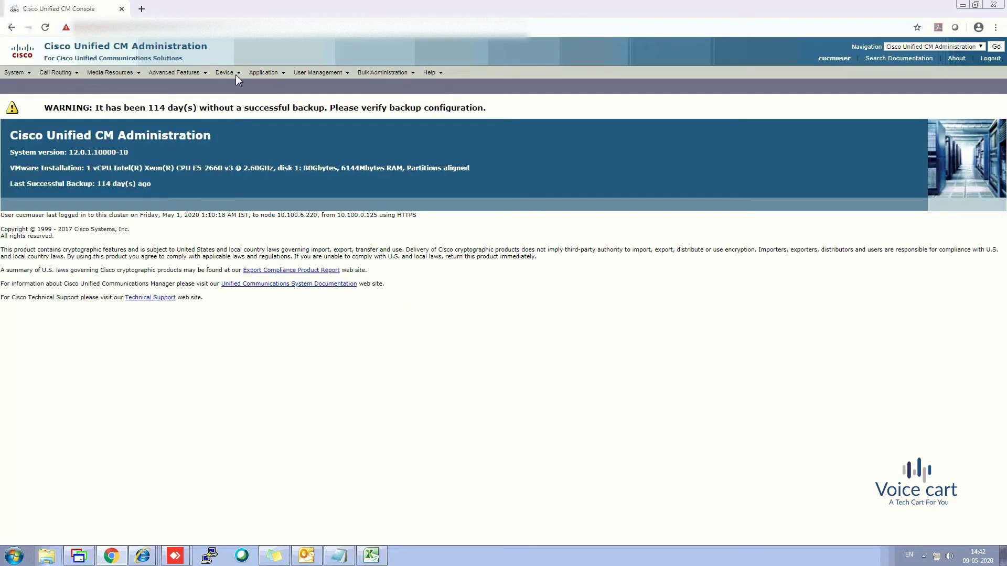
Start adding a new gateway and choose H.323 Gateway as its gateway type.
{"action": "mouse_move", "coordinate": [232, 79]}
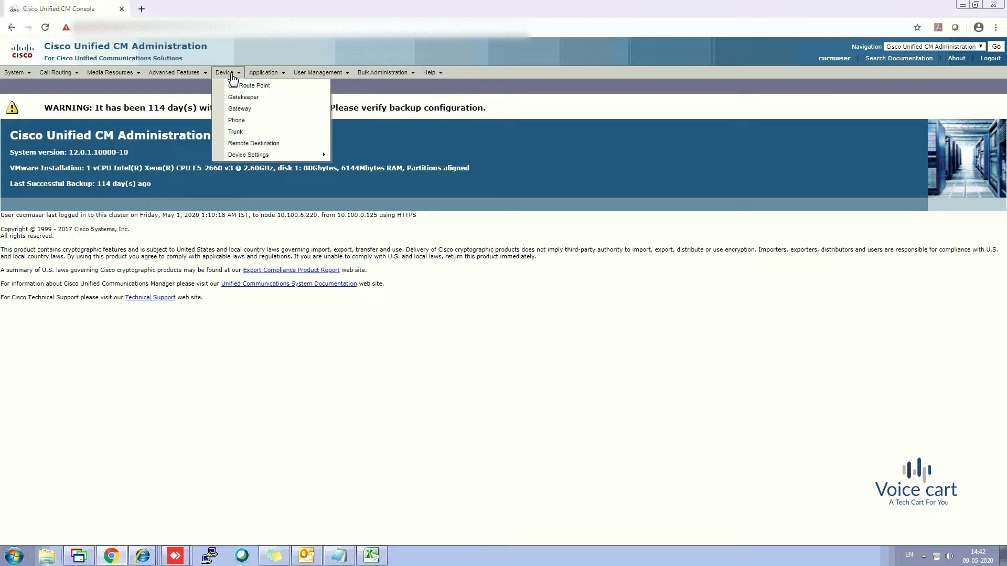
{"action": "left_click", "coordinate": [244, 112]}
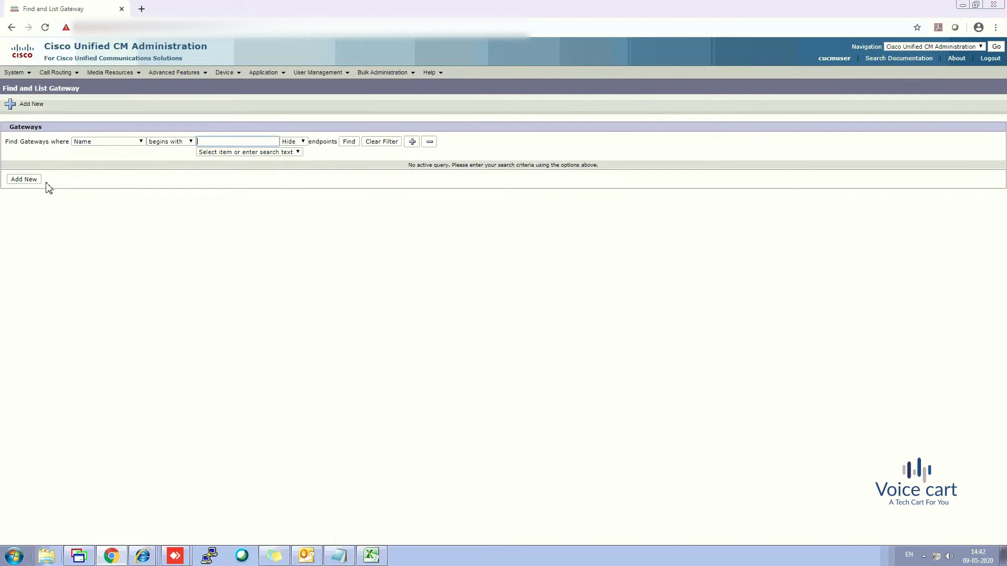
{"action": "left_click", "coordinate": [30, 106]}
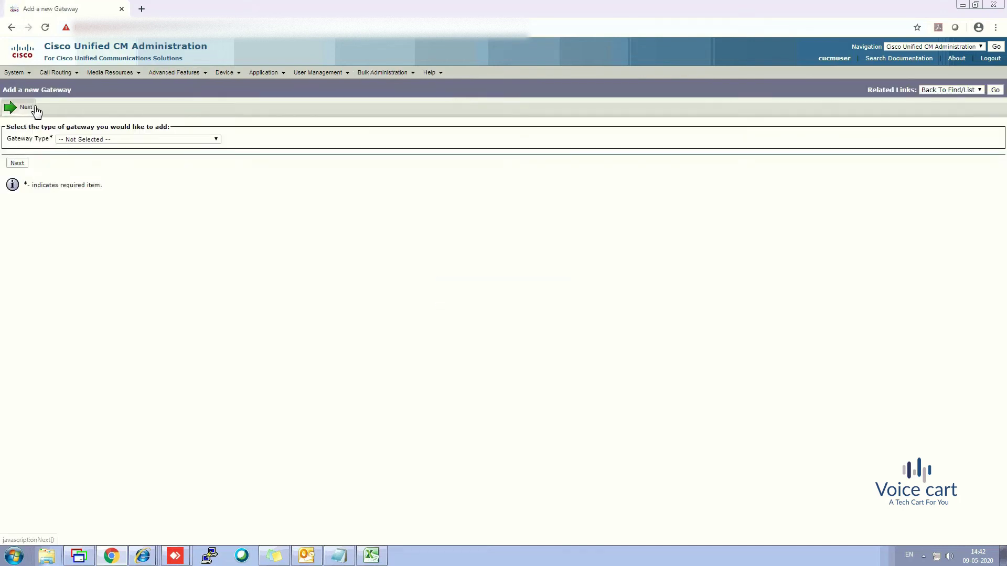
{"action": "left_click", "coordinate": [71, 140]}
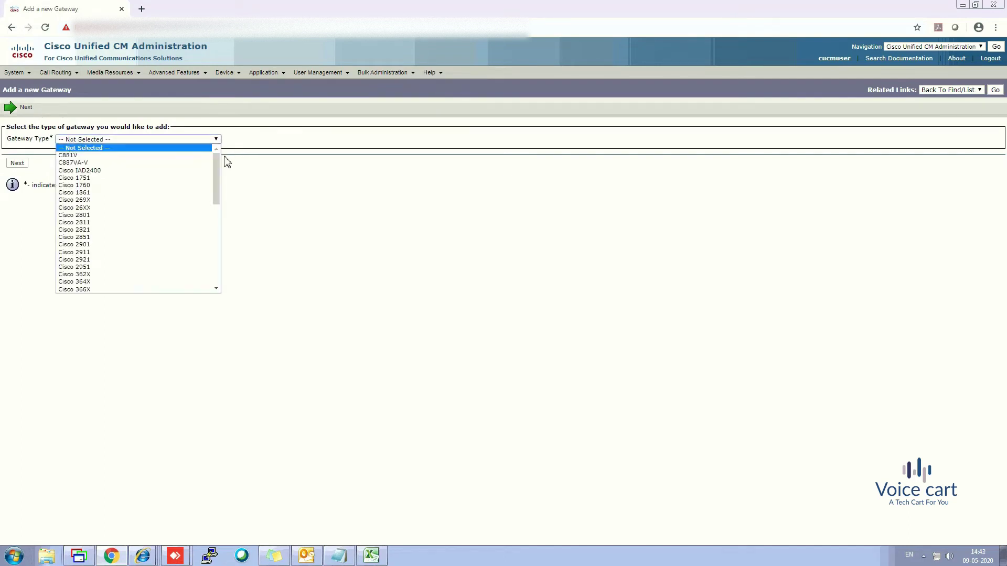
{"action": "left_click_drag", "start_coordinate": [218, 162], "coordinate": [219, 290]}
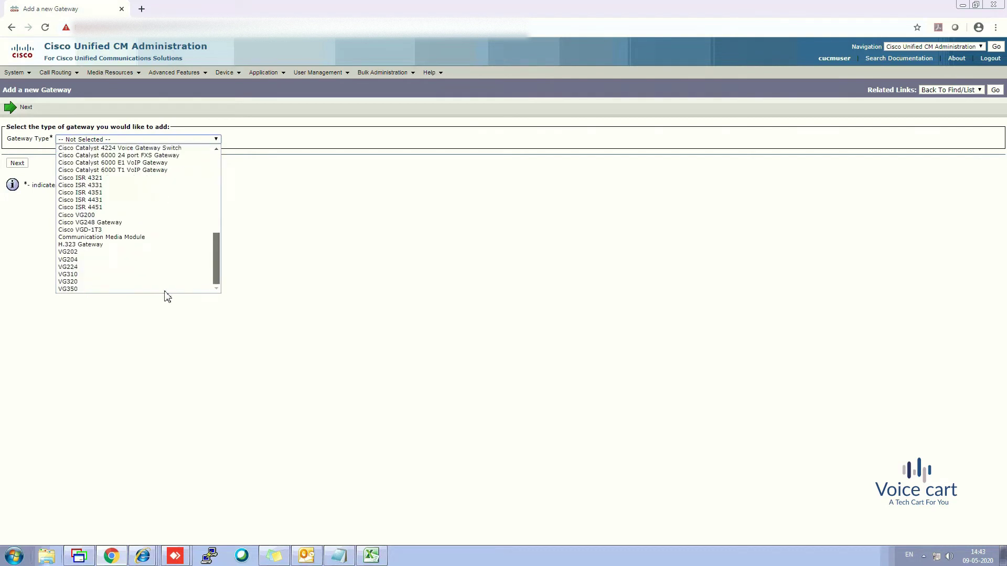
{"action": "left_click", "coordinate": [99, 245]}
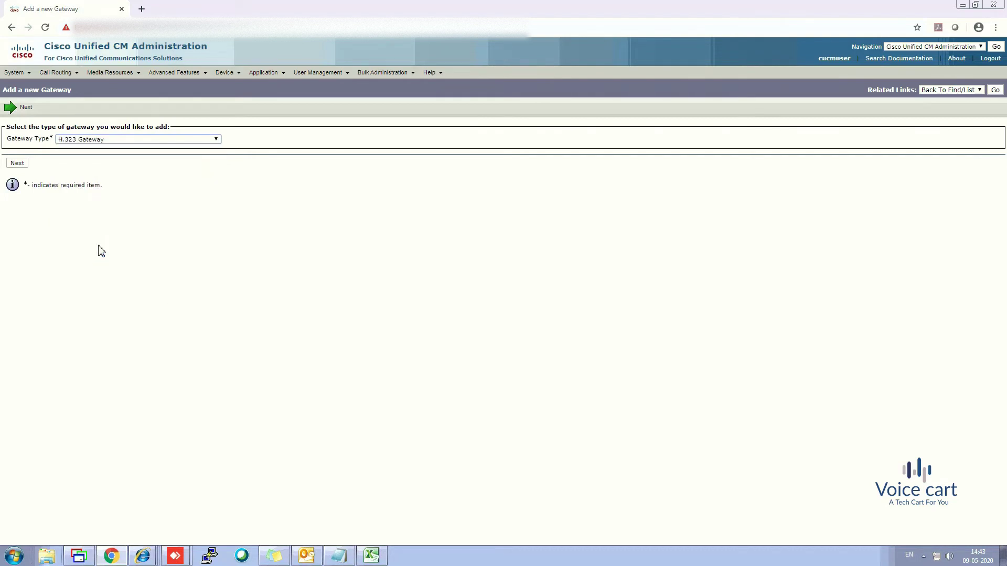
{"action": "left_click", "coordinate": [17, 166]}
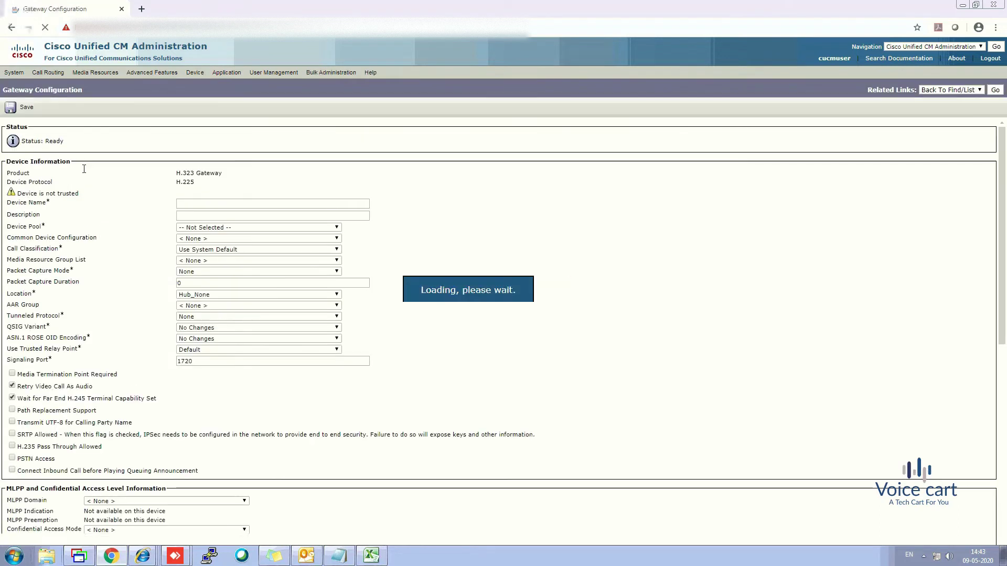
Set the new gateway's device name to 10.100.1.2 and its description to GA_Device.
{"action": "left_click", "coordinate": [190, 202]}
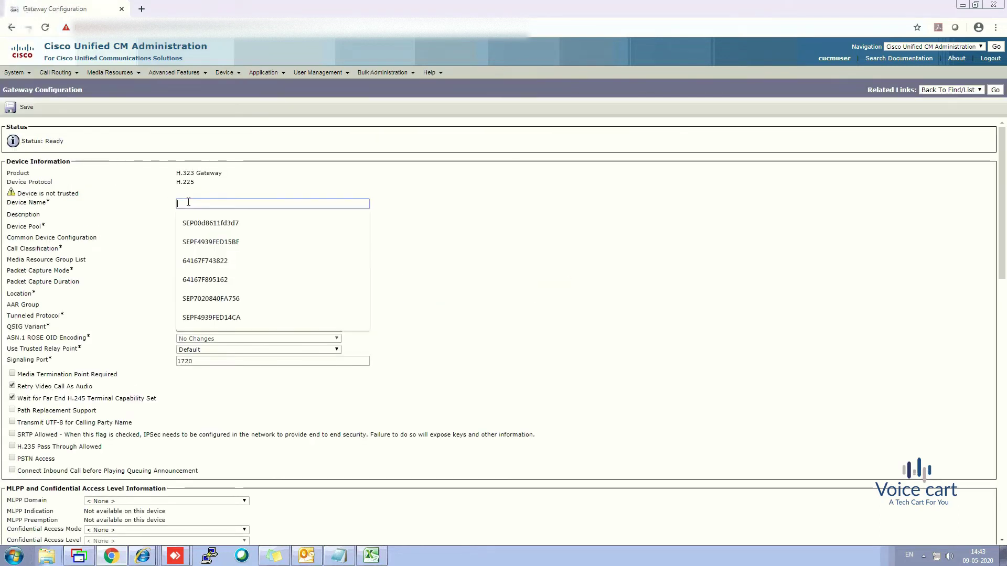
{"action": "type", "text": "10.1"}
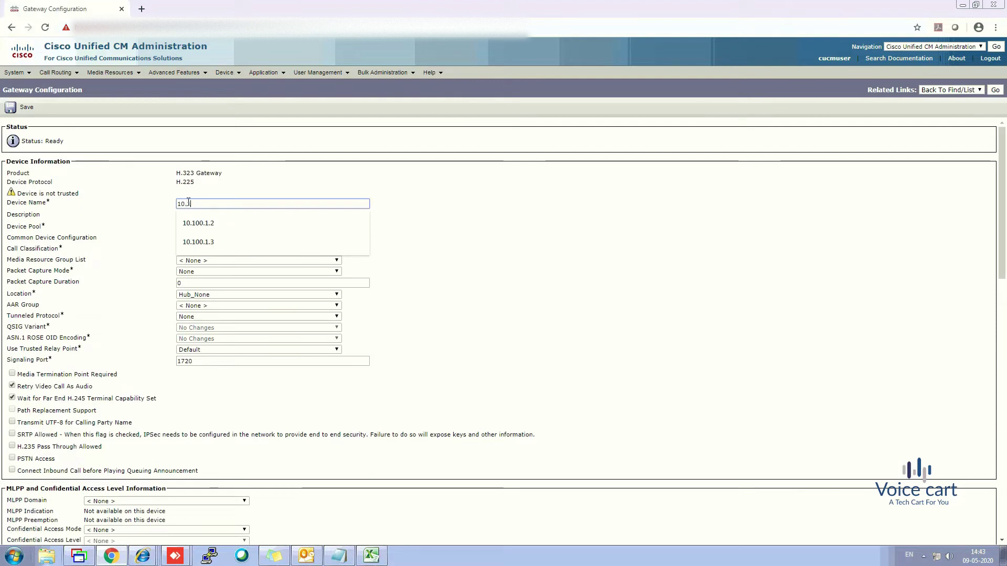
{"action": "type", "text": "00"}
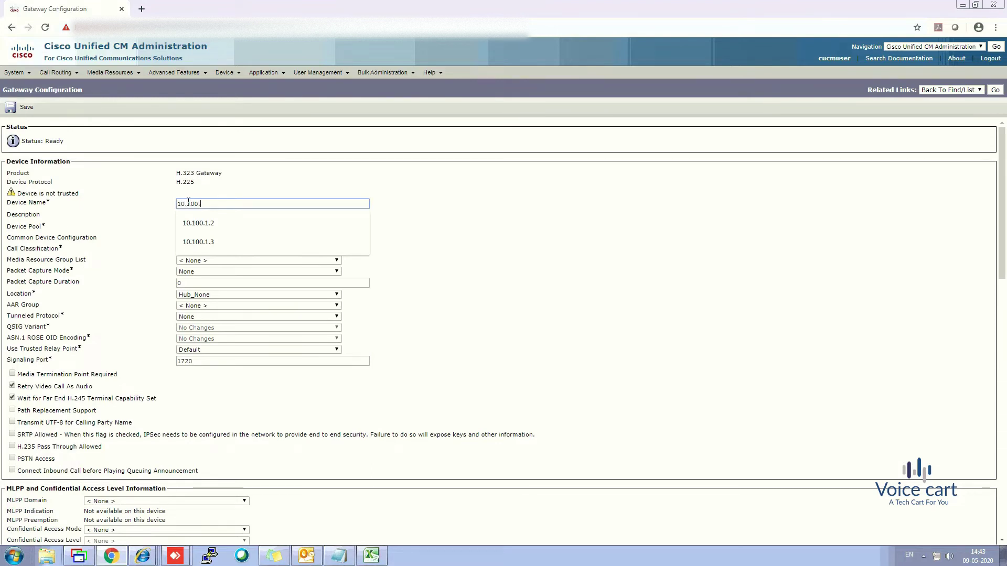
{"action": "type", "text": ".1.2"}
{"action": "left_click", "coordinate": [198, 223]}
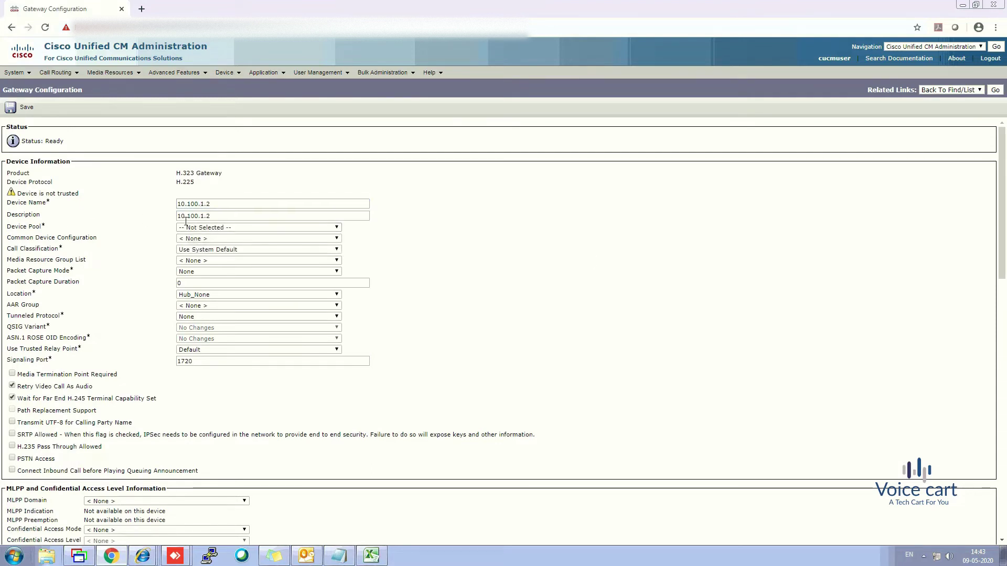
{"action": "double_click", "coordinate": [229, 214]}
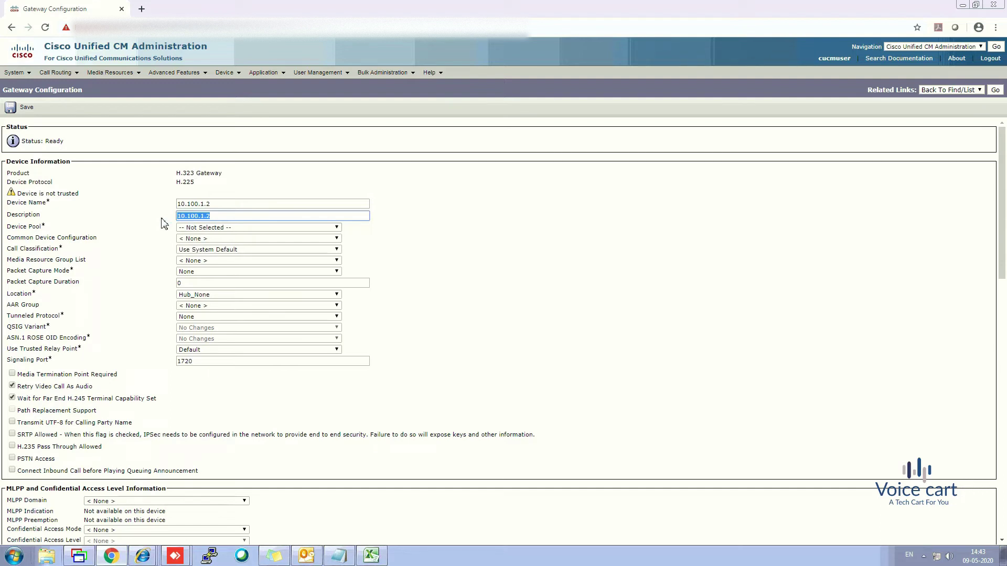
{"action": "type", "text": "G"}
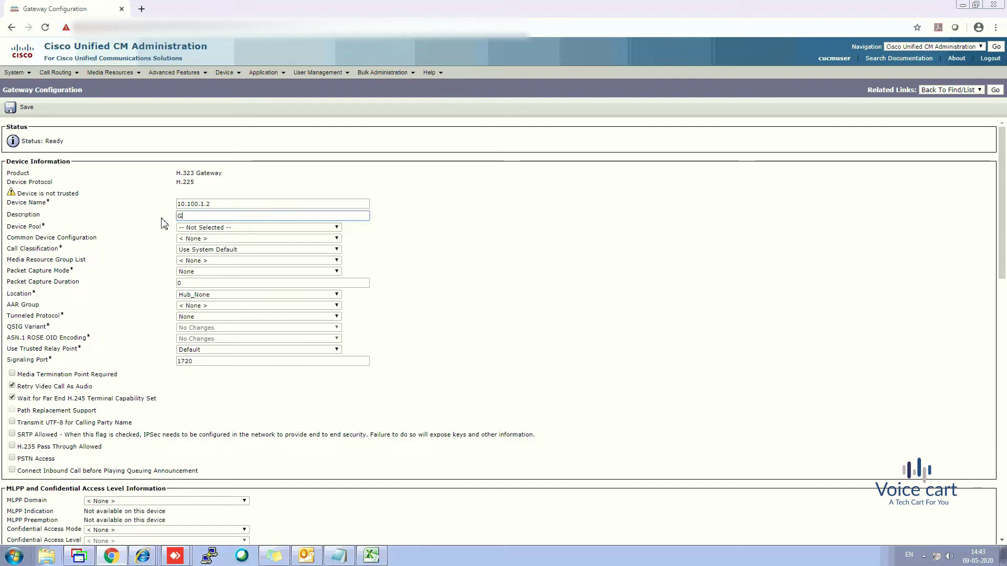
{"action": "type", "text": "A_Device"}
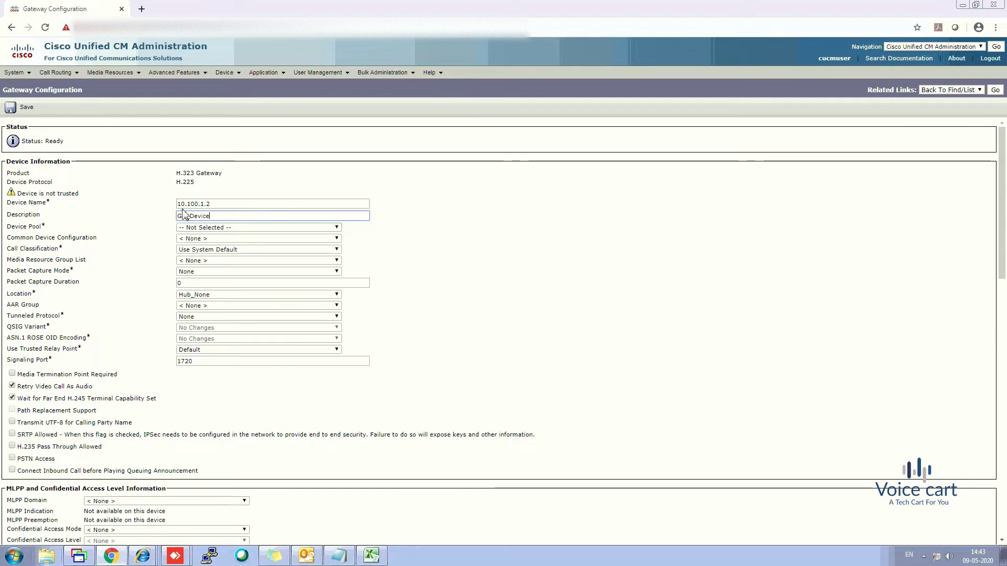
Assign the Default device pool to the GA_Device gateway and save it.
{"action": "left_click", "coordinate": [201, 227]}
{"action": "left_click", "coordinate": [190, 243]}
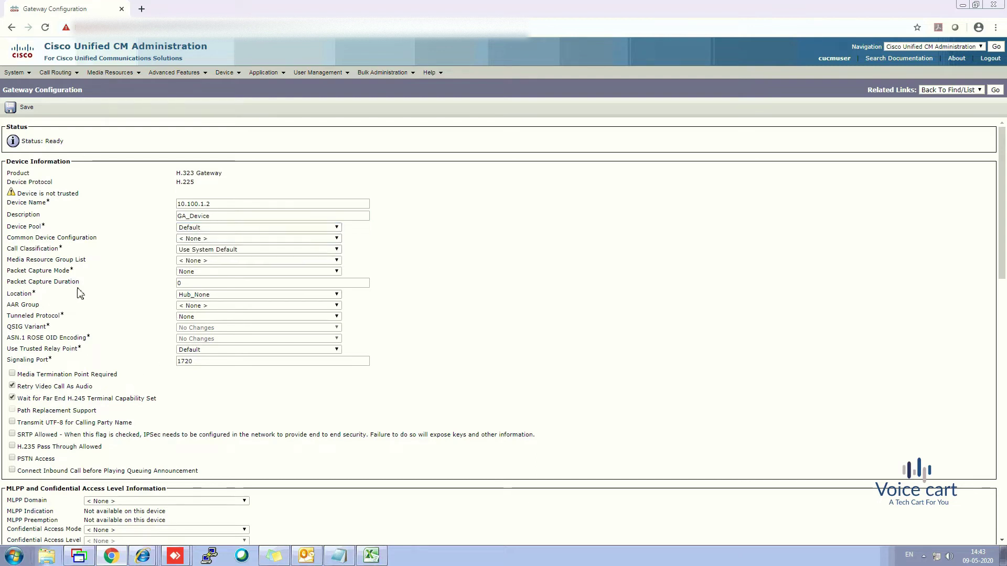
{"action": "left_click", "coordinate": [21, 109]}
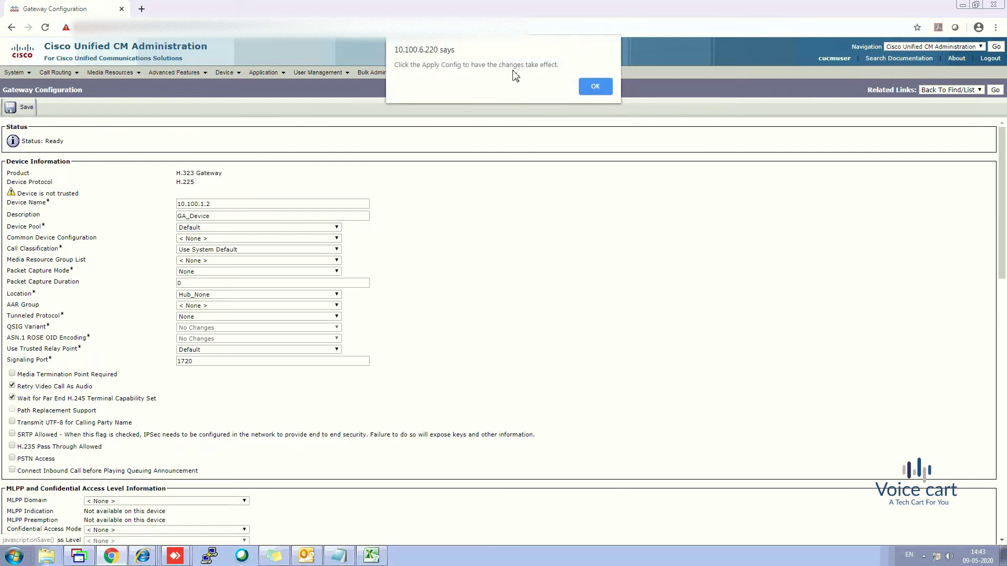
{"action": "left_click", "coordinate": [593, 89]}
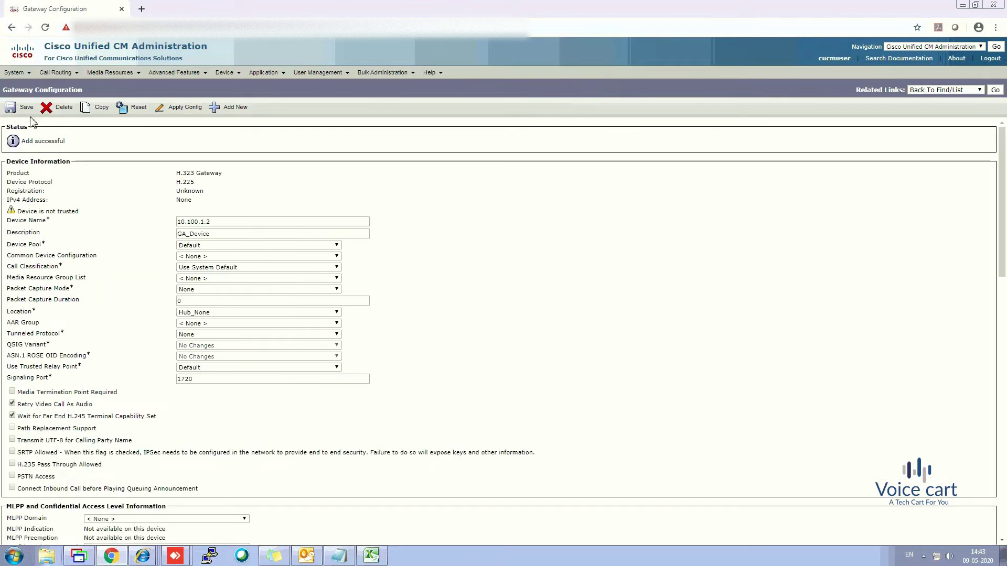
Begin adding a second gateway with H.323 Gateway as its type.
{"action": "left_click", "coordinate": [234, 109]}
{"action": "left_click", "coordinate": [162, 140]}
{"action": "left_click_drag", "start_coordinate": [217, 188], "coordinate": [171, 290]}
{"action": "left_click", "coordinate": [98, 244]}
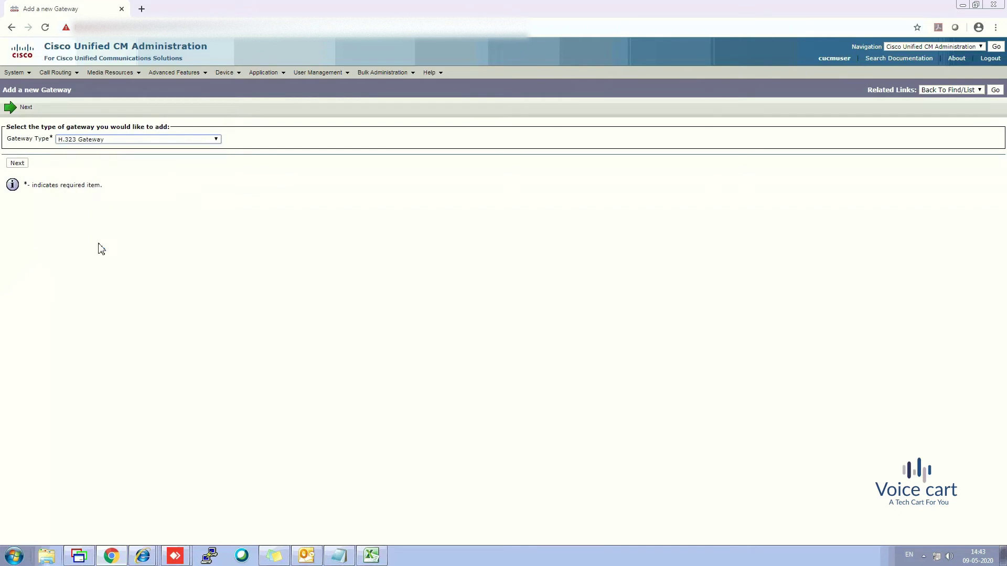
{"action": "left_click", "coordinate": [18, 163]}
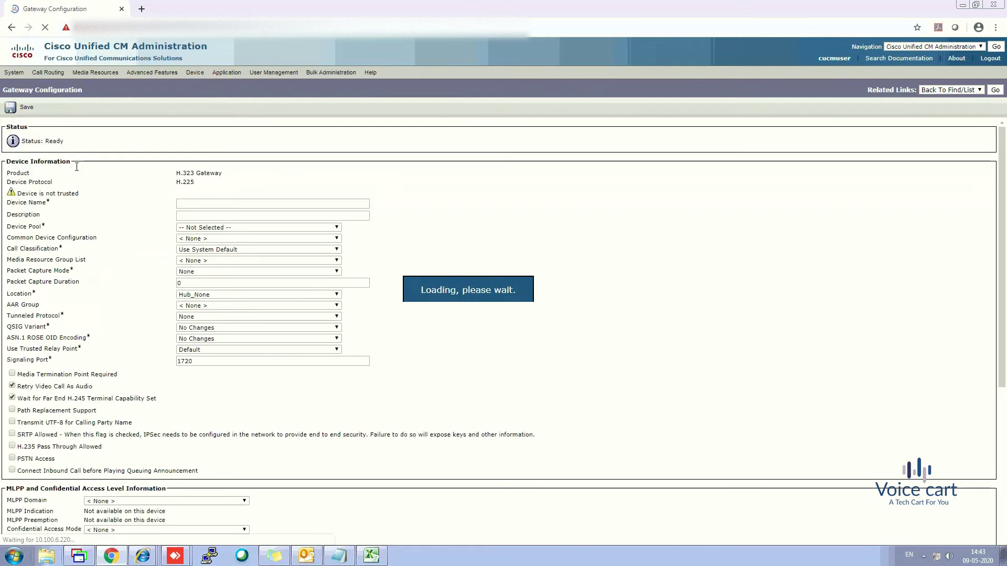
Enter 10.100.1.2 as the second gateway's device name and PSTN_Device as its description.
{"action": "left_click", "coordinate": [193, 204]}
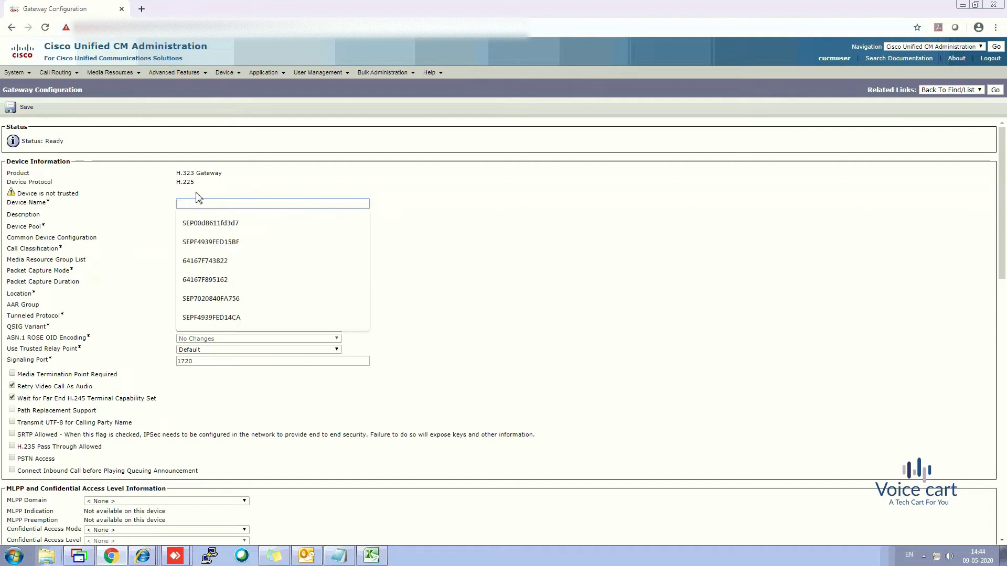
{"action": "type", "text": "10.100"}
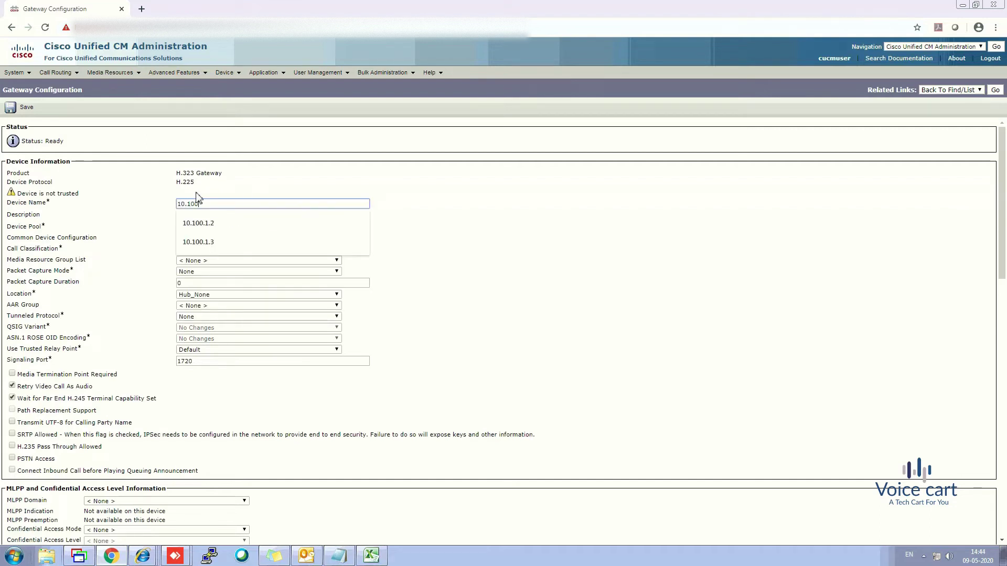
{"action": "key", "text": "Down"}
{"action": "key", "text": "Return"}
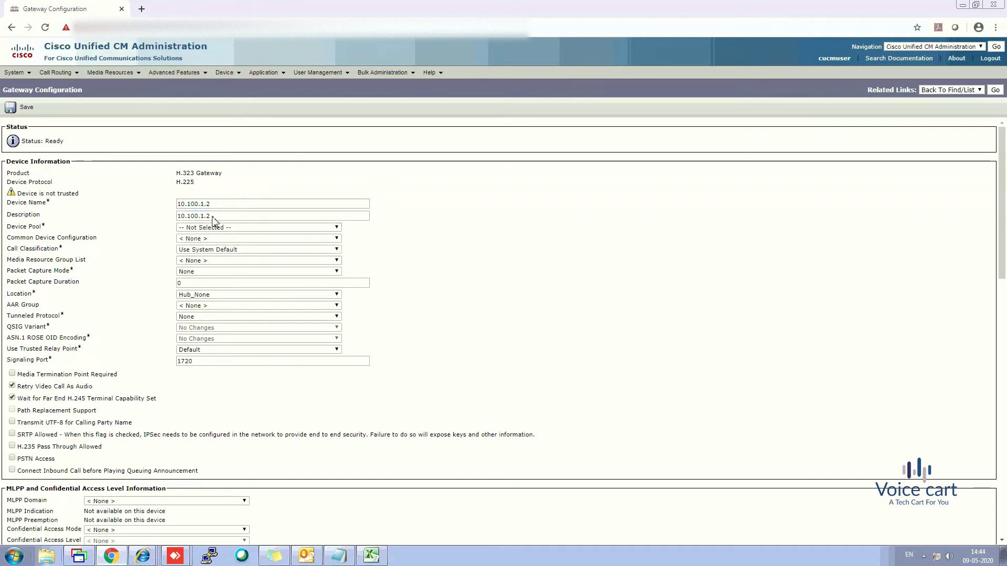
{"action": "double_click", "coordinate": [213, 216]}
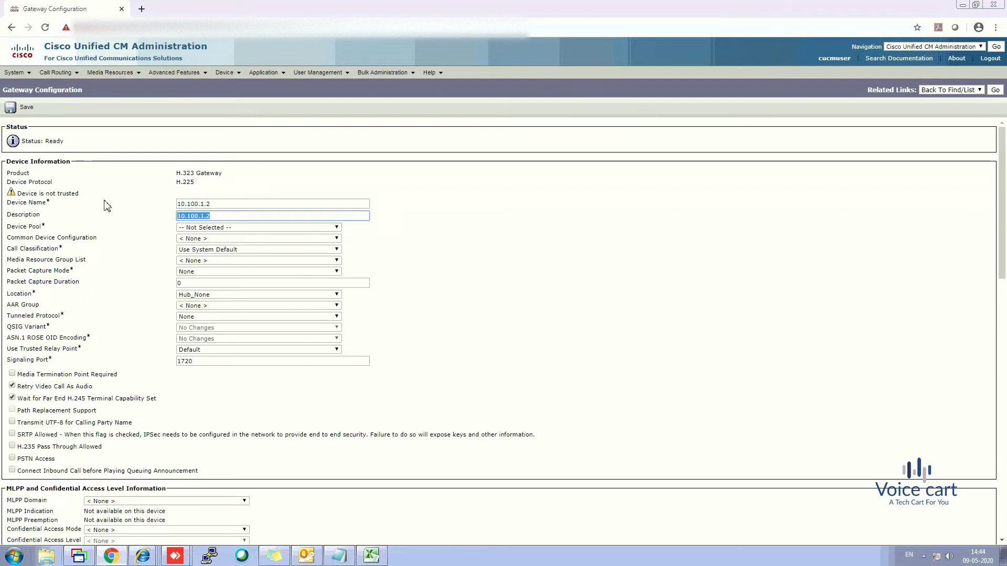
{"action": "type", "text": "PSTN_Device"}
{"action": "left_click", "coordinate": [448, 253]}
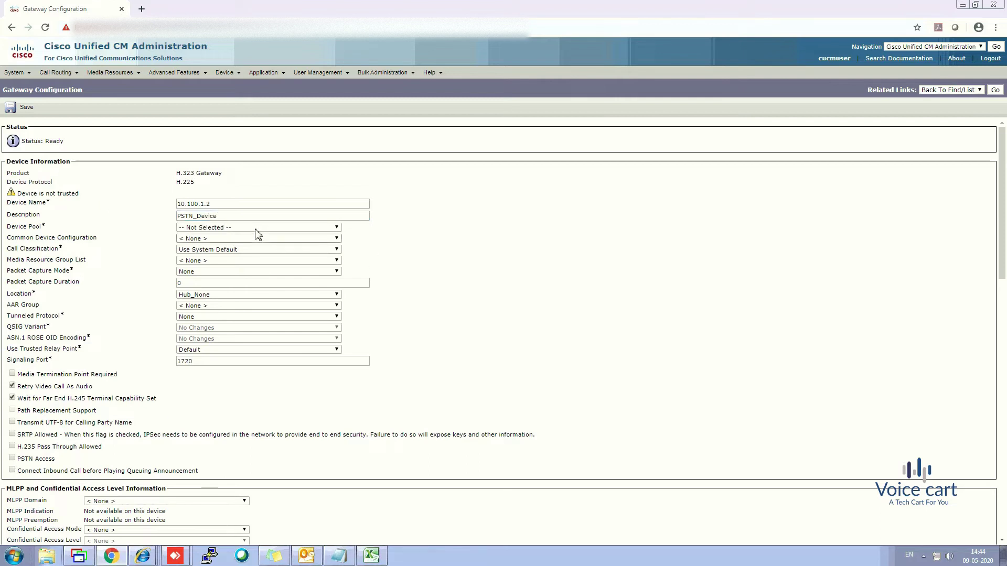
Assign the Default device pool to the PSTN_Device gateway and try to save it.
{"action": "left_click", "coordinate": [235, 228]}
{"action": "left_click", "coordinate": [189, 243]}
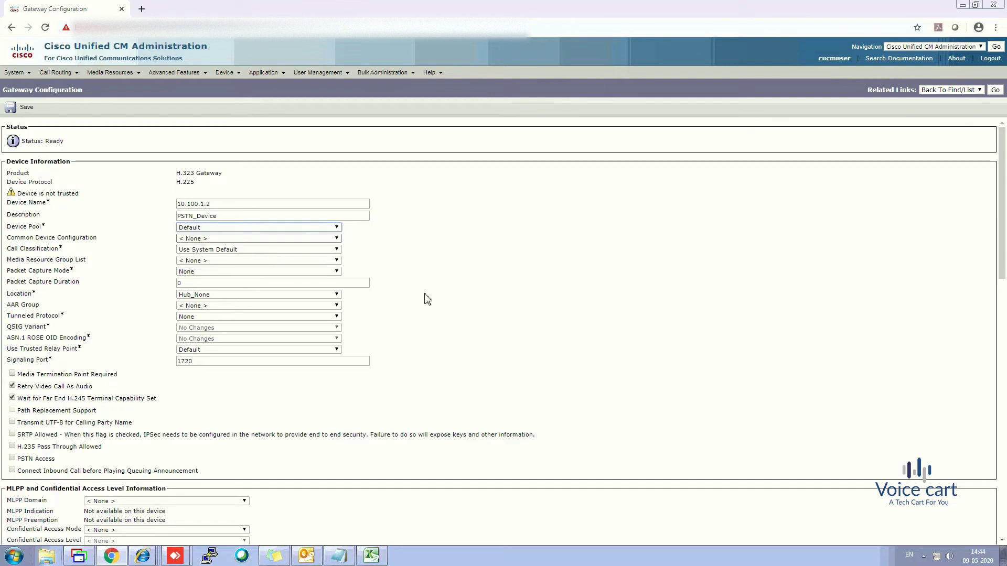
{"action": "left_click", "coordinate": [20, 111]}
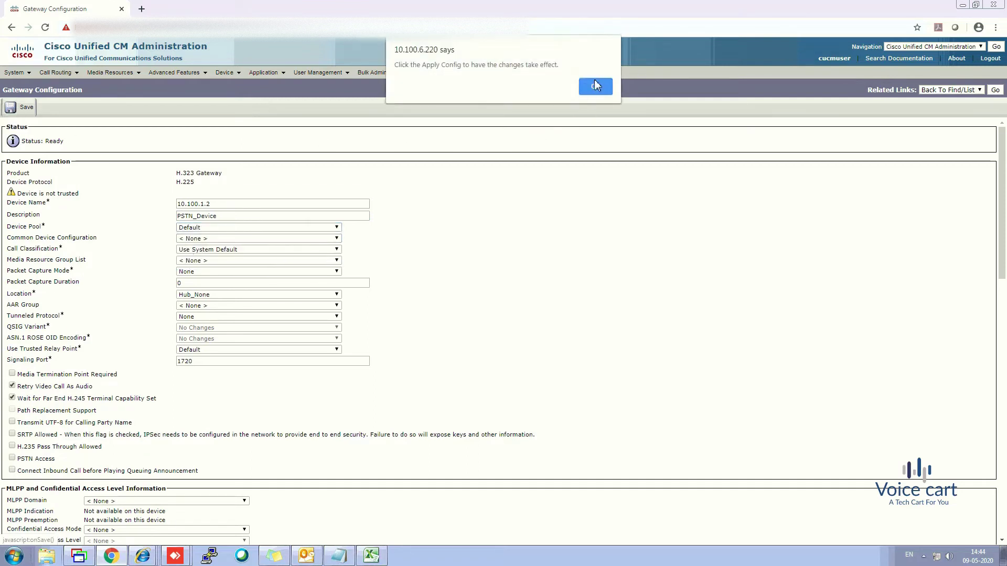
{"action": "left_click", "coordinate": [595, 88]}
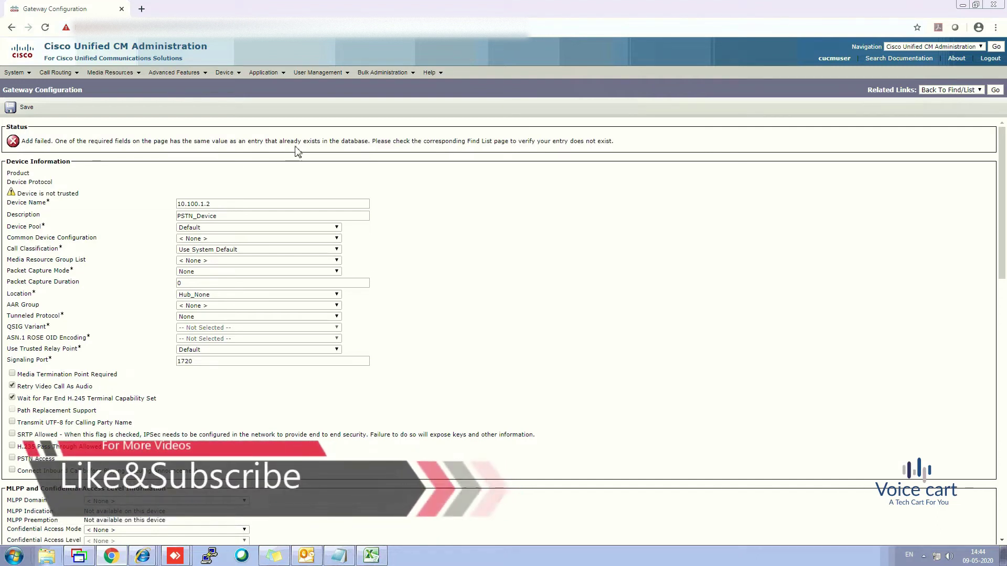
List all existing gateways and open the 10.100.1.2 gateway to check its device name.
{"action": "mouse_move", "coordinate": [230, 73]}
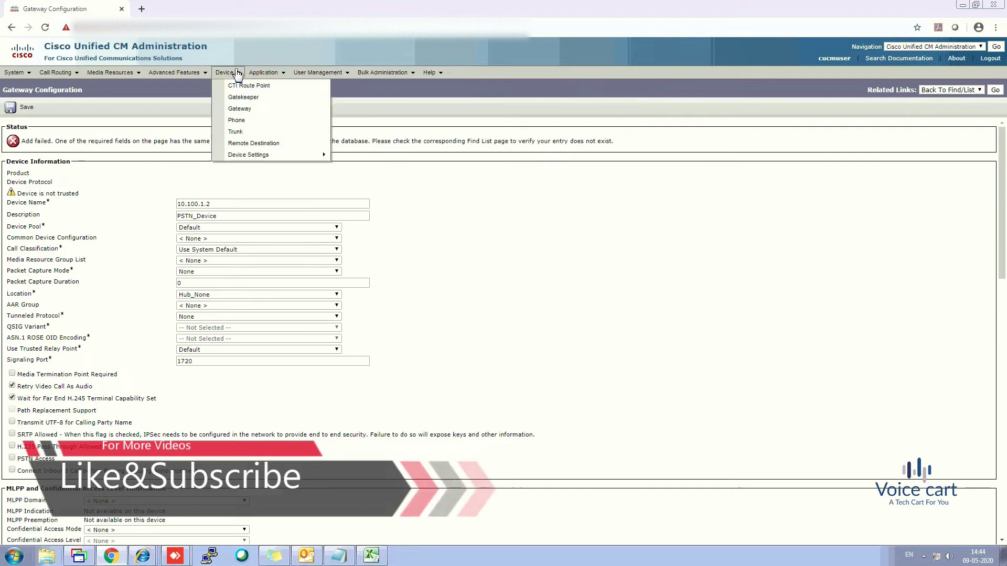
{"action": "left_click", "coordinate": [240, 109]}
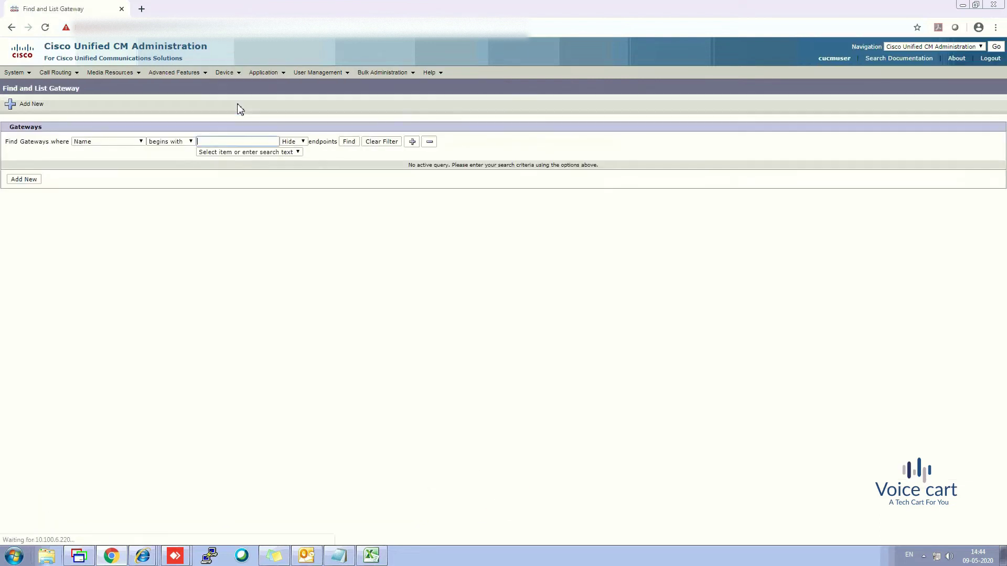
{"action": "left_click", "coordinate": [348, 141]}
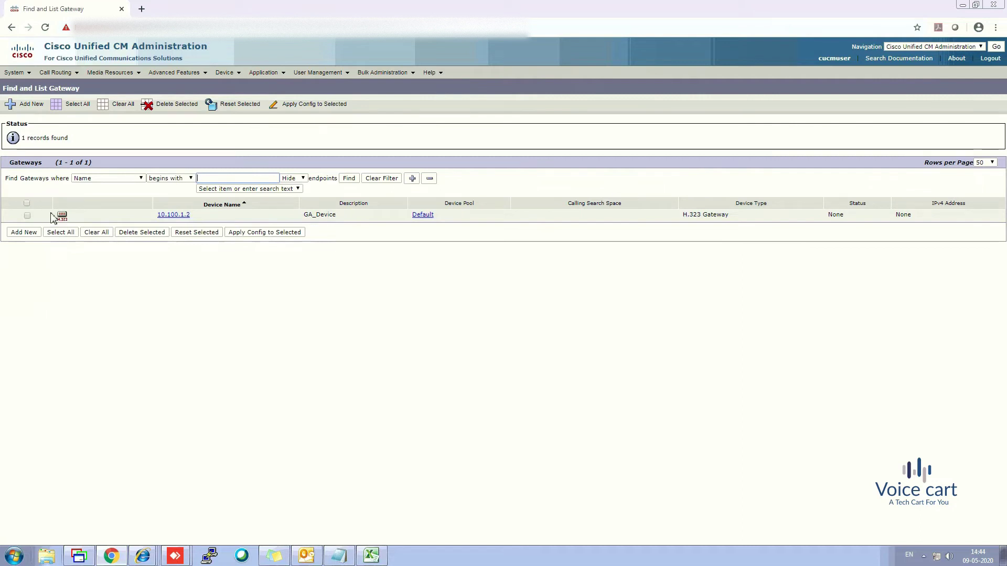
{"action": "left_click", "coordinate": [173, 215]}
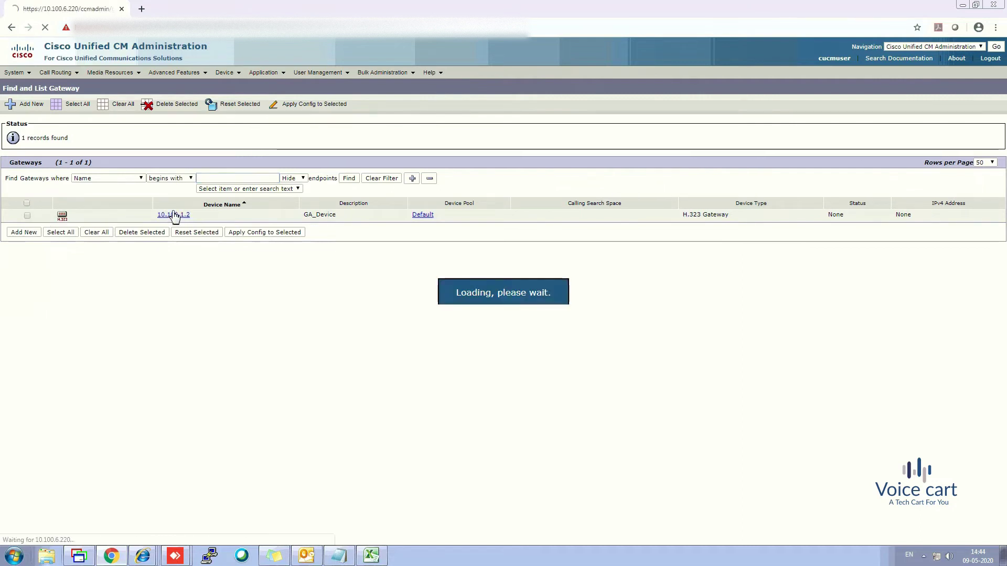
{"action": "left_click", "coordinate": [221, 219]}
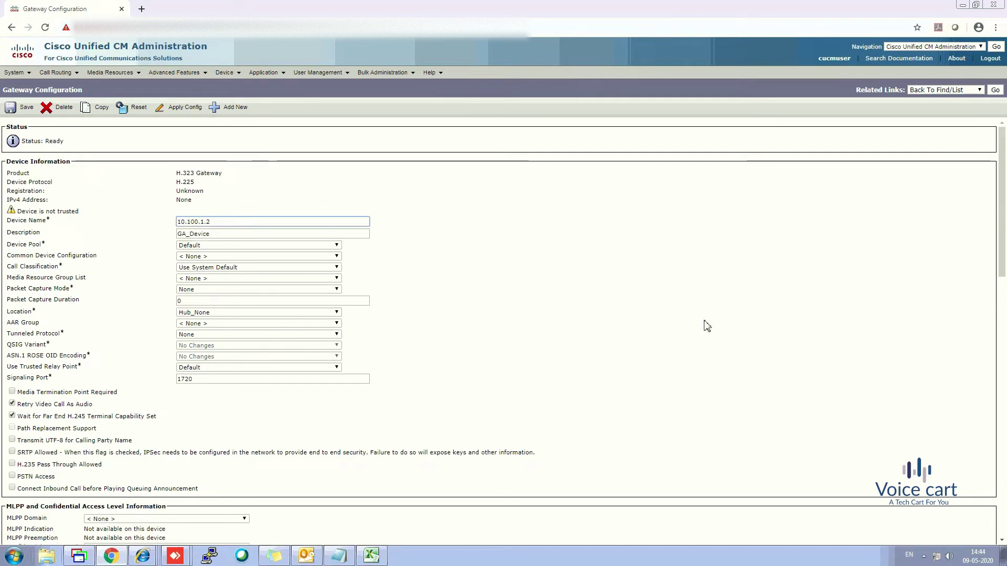
Begin adding another gateway with H.323 Gateway as its type.
{"action": "left_click", "coordinate": [219, 111]}
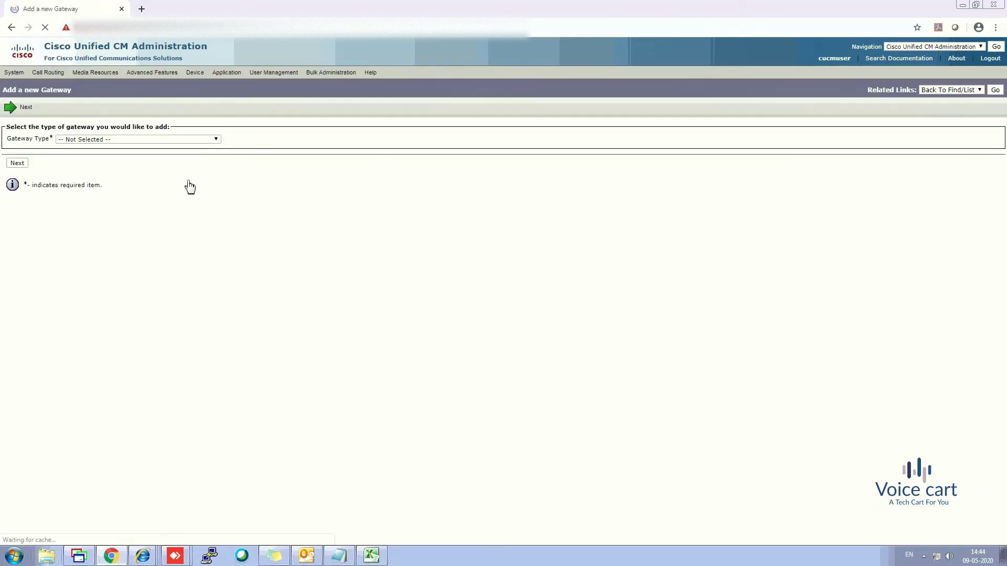
{"action": "left_click", "coordinate": [138, 140]}
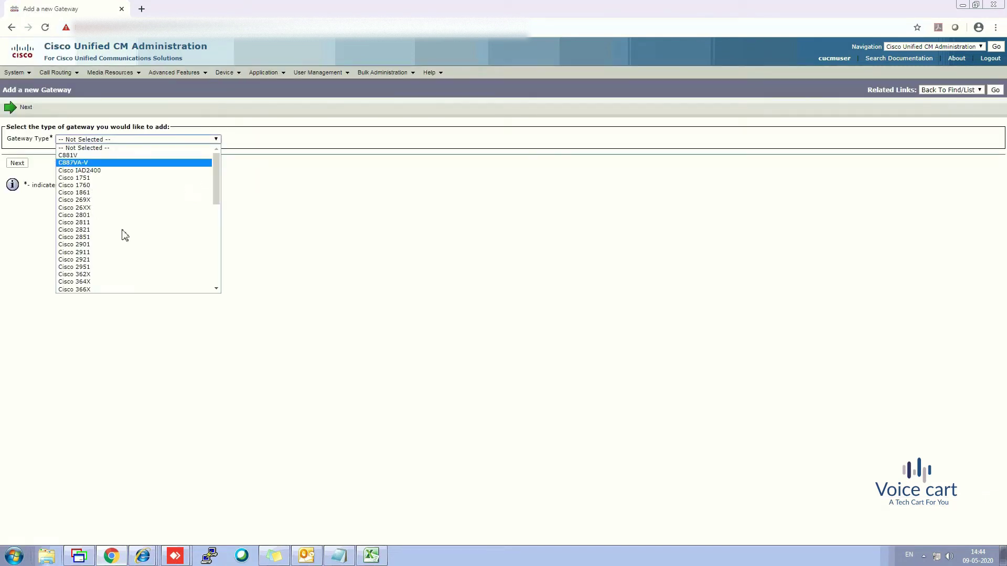
{"action": "scroll", "coordinate": [133, 283], "scroll_direction": "down", "scroll_amount": 5}
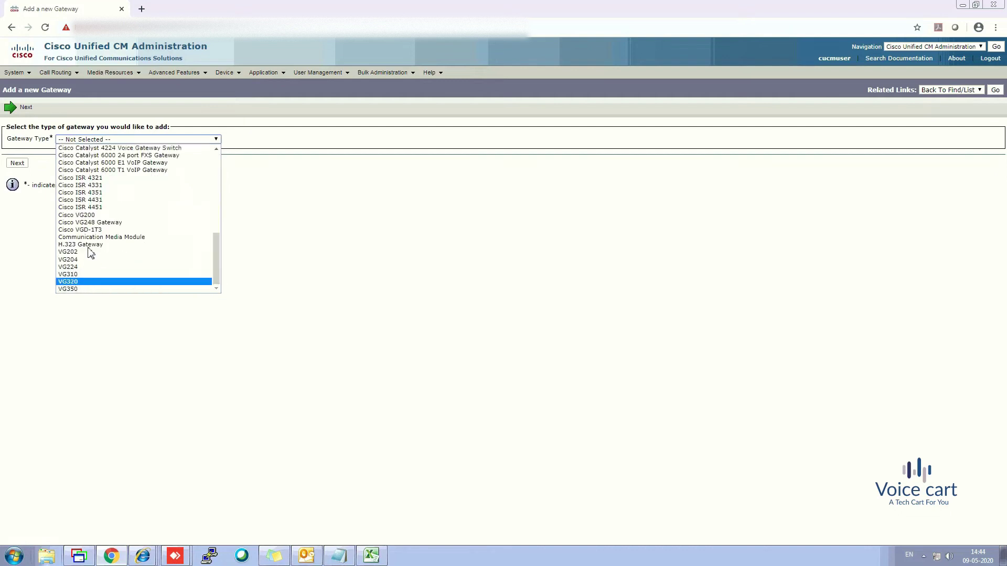
{"action": "left_click", "coordinate": [84, 245]}
{"action": "left_click", "coordinate": [17, 164]}
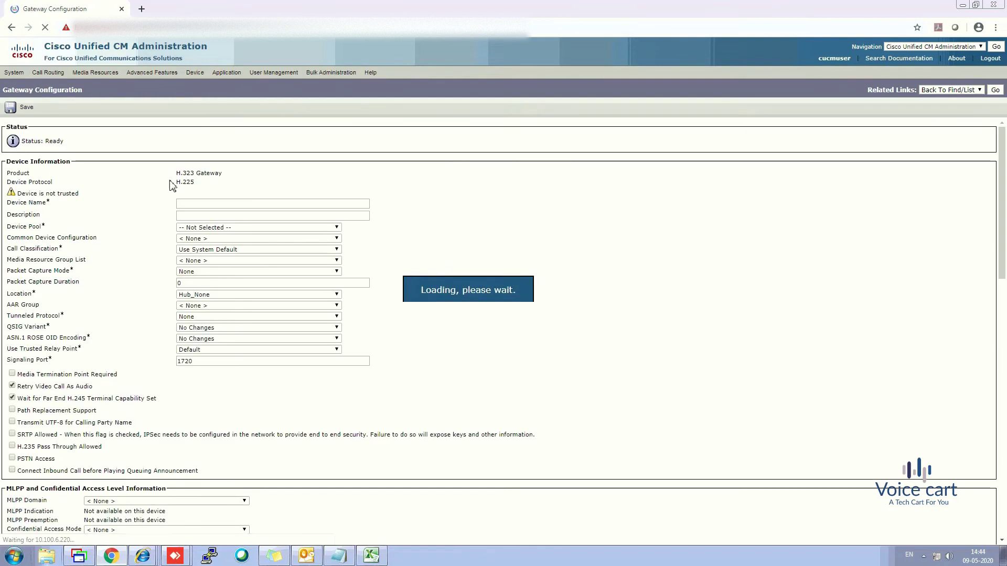
Enter 10.100.1.3 as the new gateway's device name and PSTN_Device as its description.
{"action": "left_click", "coordinate": [202, 205]}
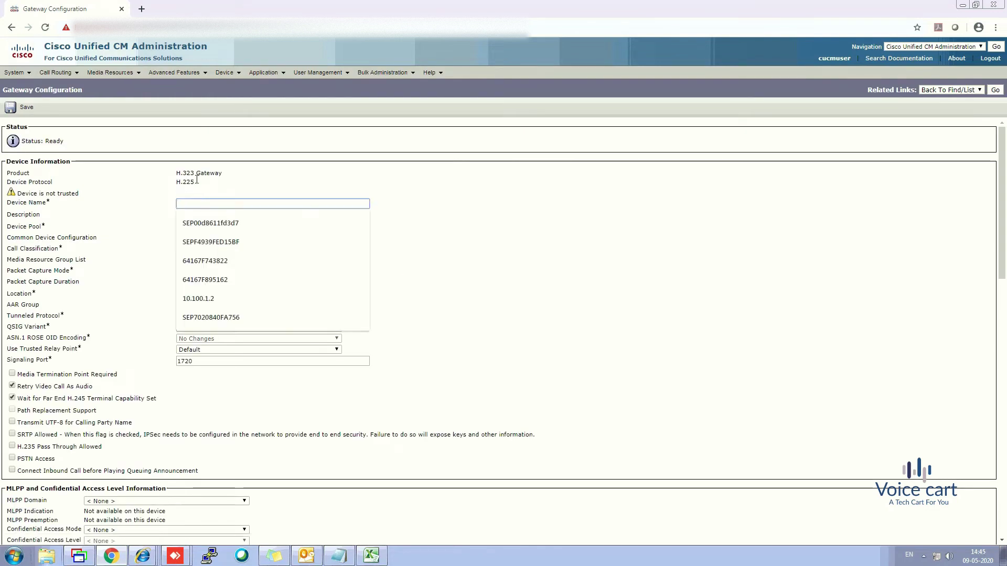
{"action": "type", "text": "10.100.1.3"}
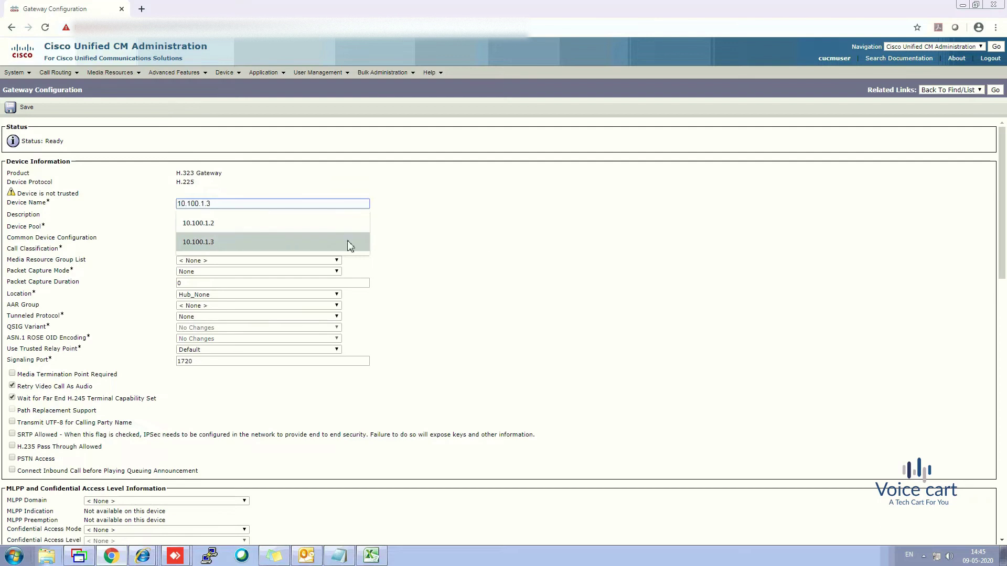
{"action": "left_click", "coordinate": [343, 246]}
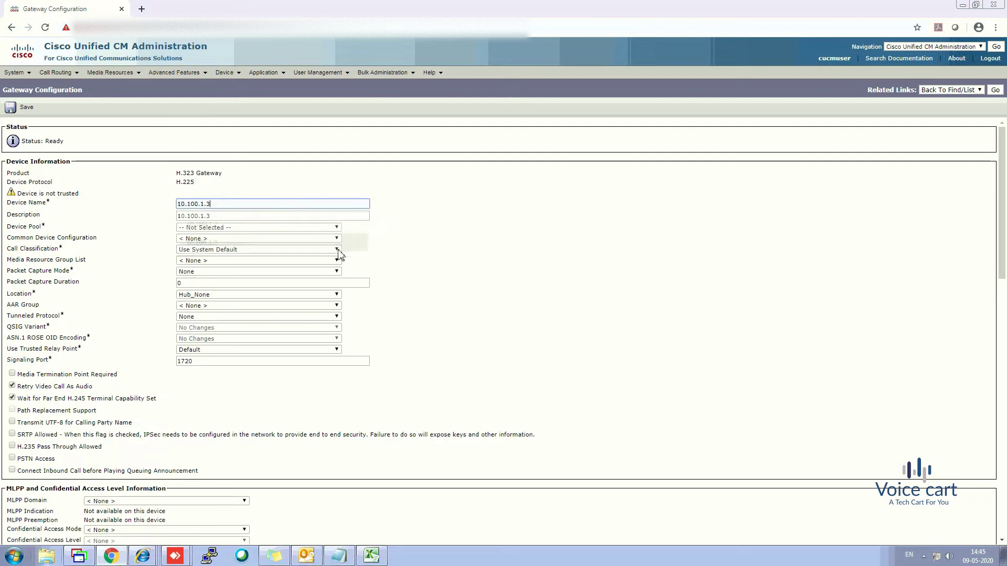
{"action": "key", "text": "Tab"}
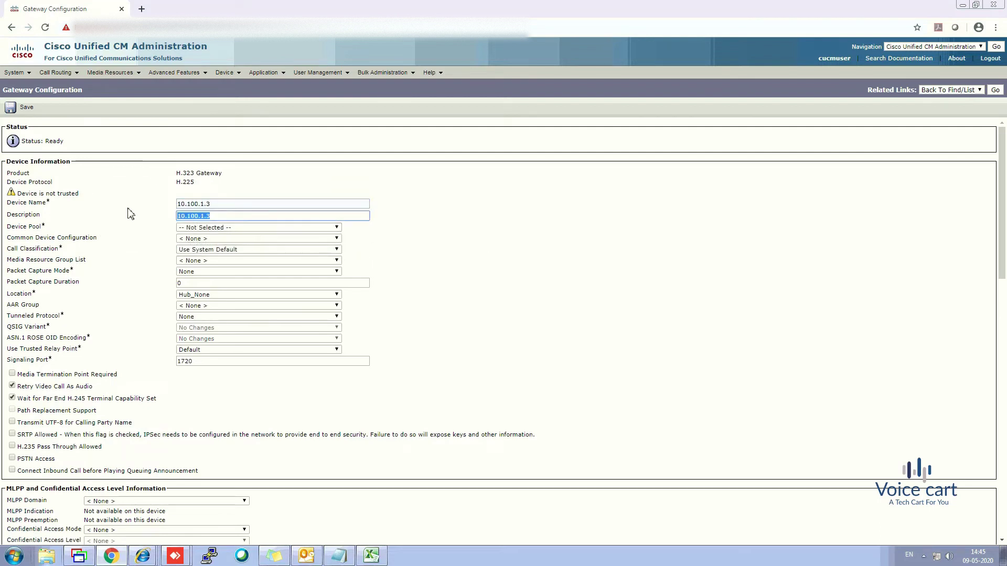
{"action": "type", "text": "PSTN_Device"}
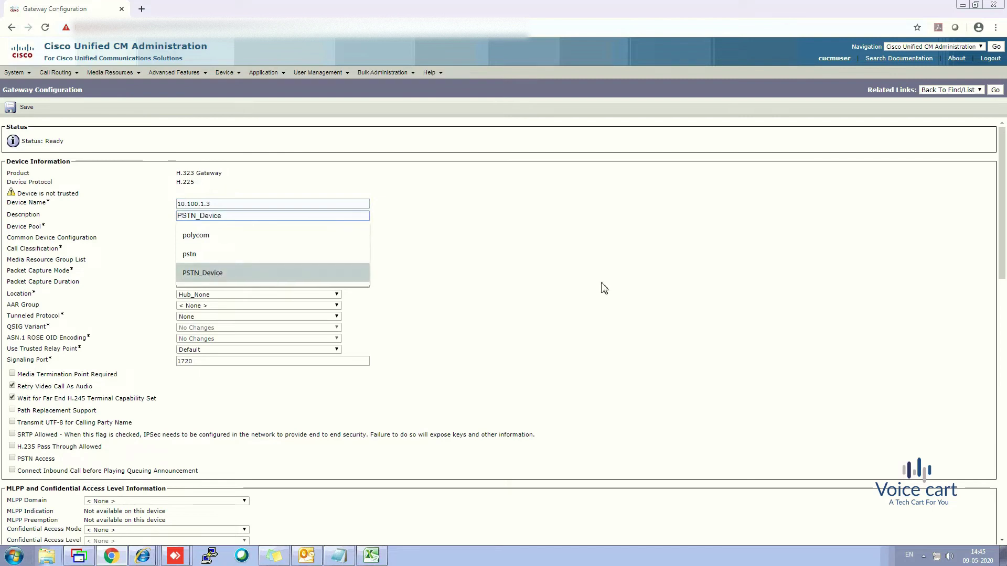
{"action": "left_click", "coordinate": [213, 273]}
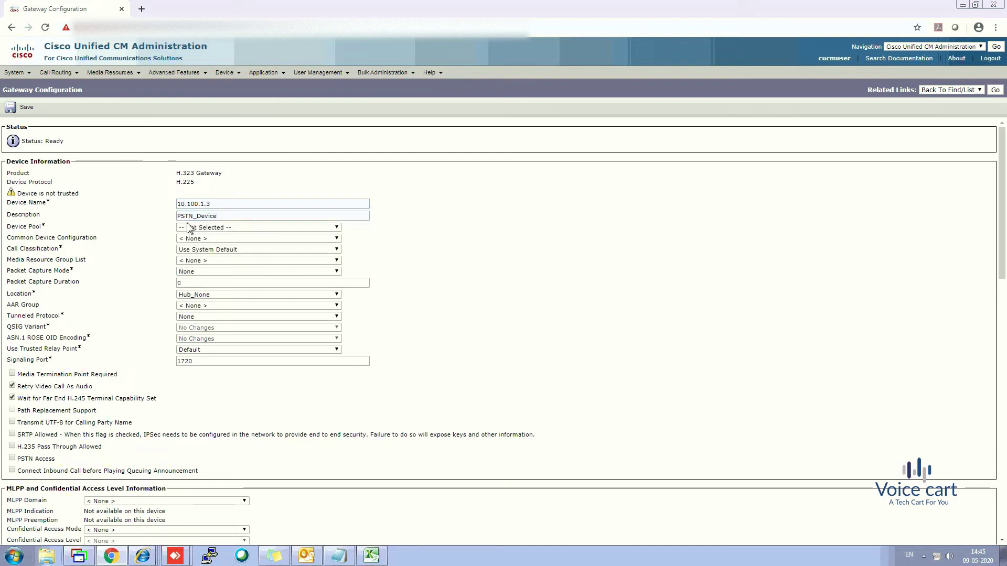
Save the PSTN_Device gateway with the Default device pool and return to the gateway list.
{"action": "left_click", "coordinate": [200, 228]}
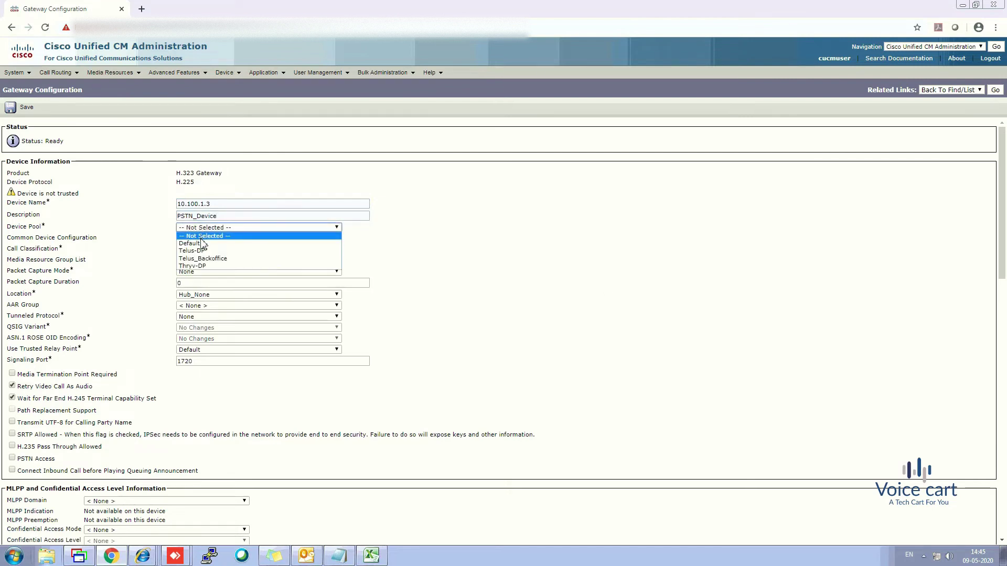
{"action": "left_click", "coordinate": [191, 243]}
{"action": "left_click", "coordinate": [10, 111]}
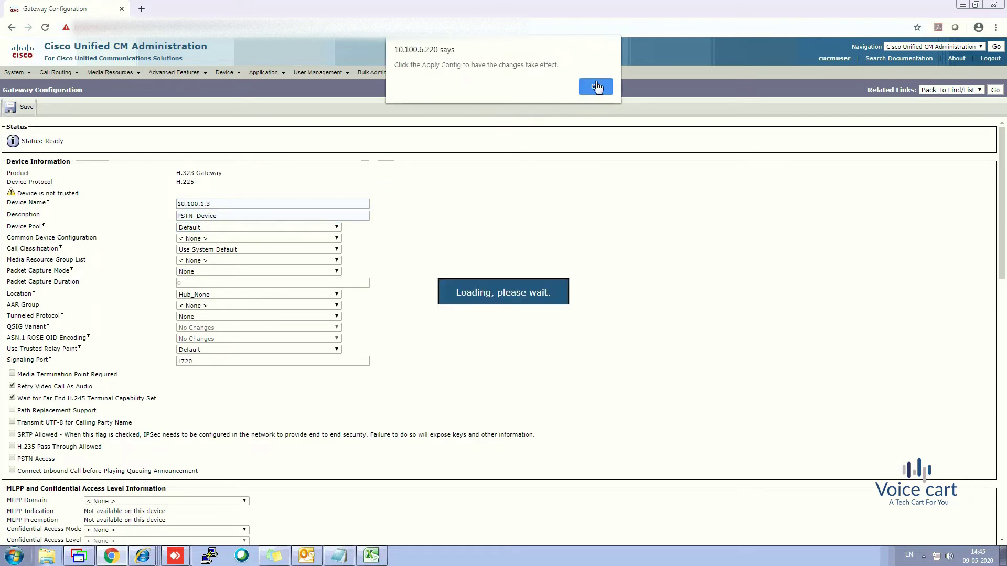
{"action": "left_click", "coordinate": [596, 86]}
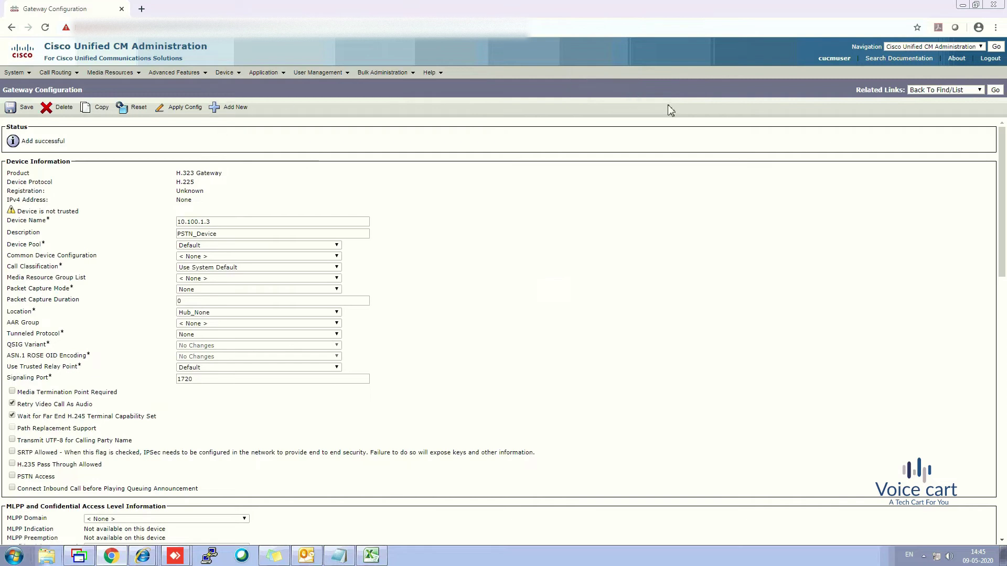
{"action": "left_click", "coordinate": [995, 91]}
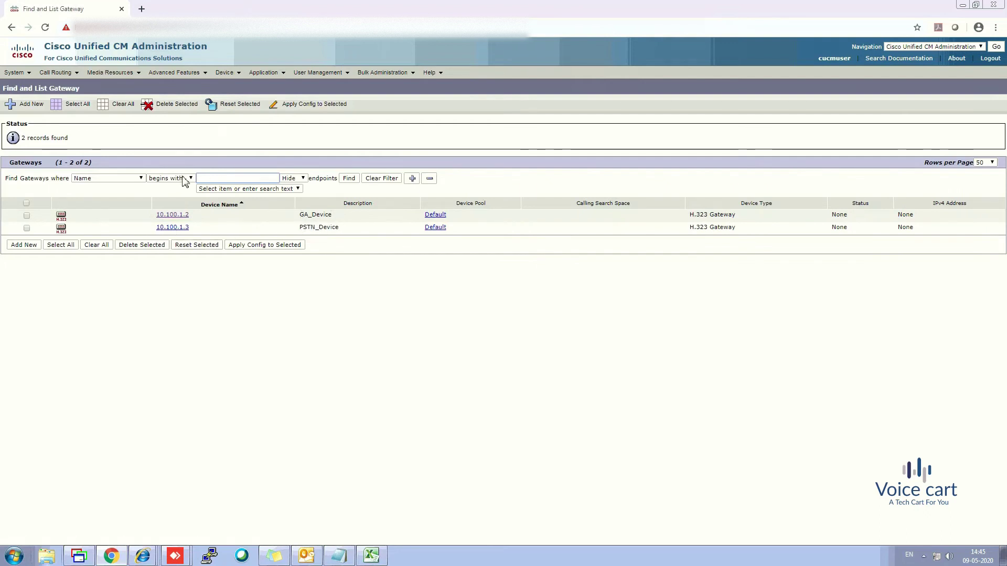
Begin adding a new route group and name it GA_Device.
{"action": "left_click", "coordinate": [54, 73]}
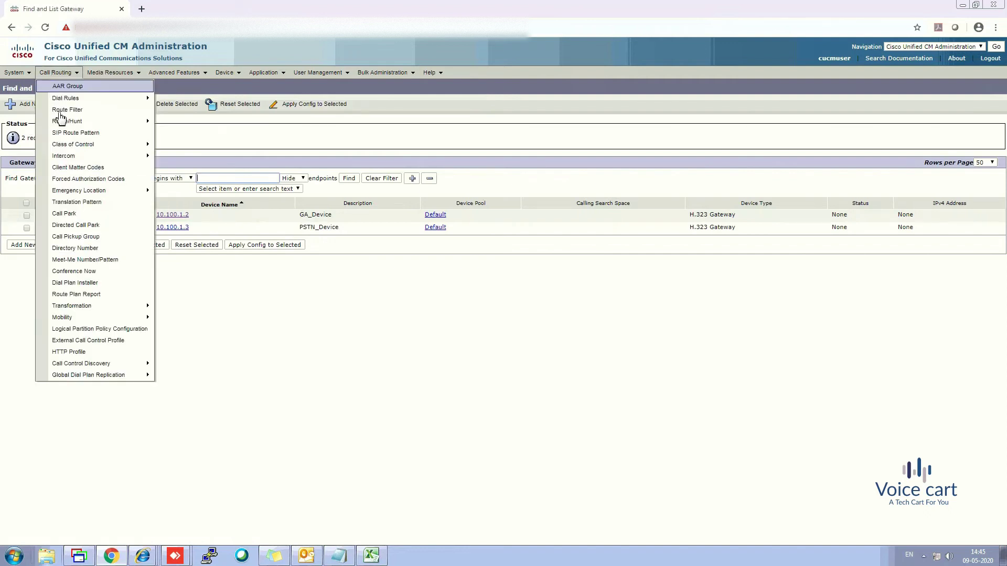
{"action": "mouse_move", "coordinate": [64, 123]}
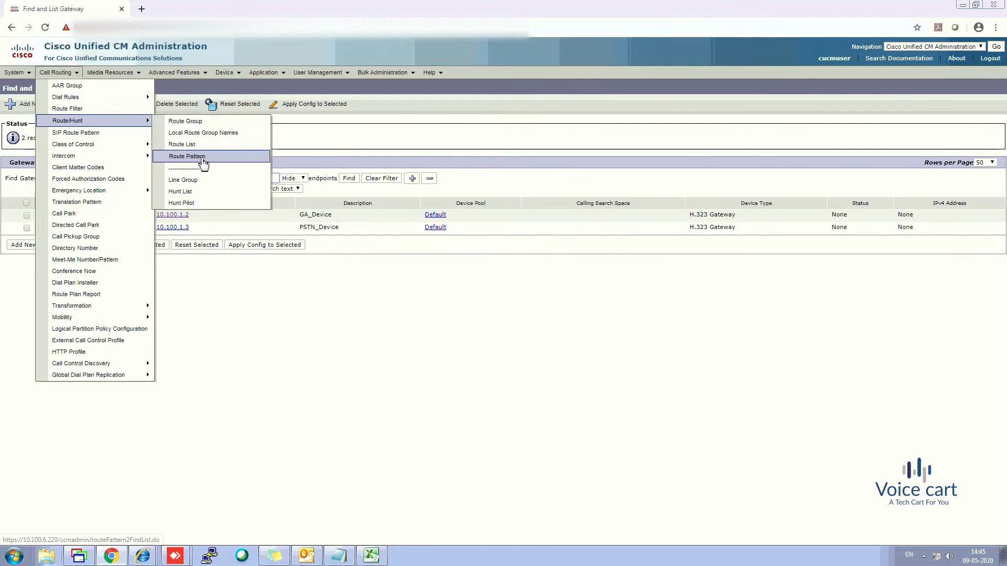
{"action": "left_click", "coordinate": [183, 125]}
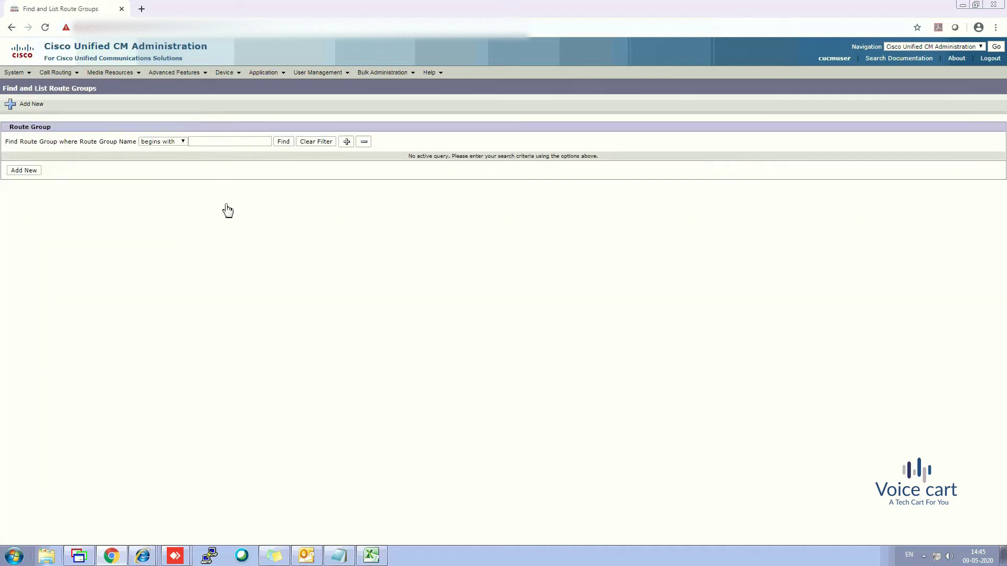
{"action": "left_click", "coordinate": [23, 171]}
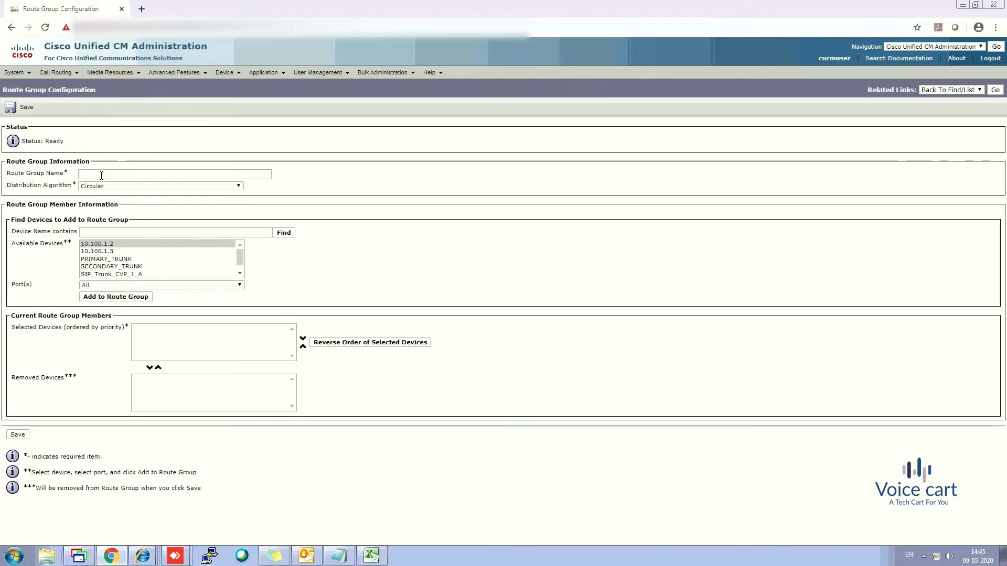
{"action": "left_click", "coordinate": [101, 175]}
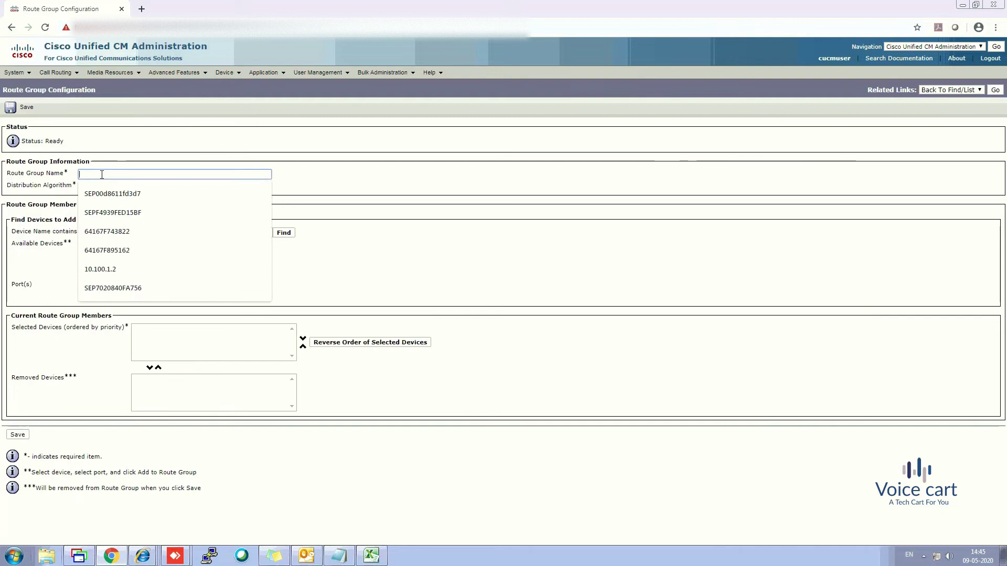
{"action": "type", "text": "G"}
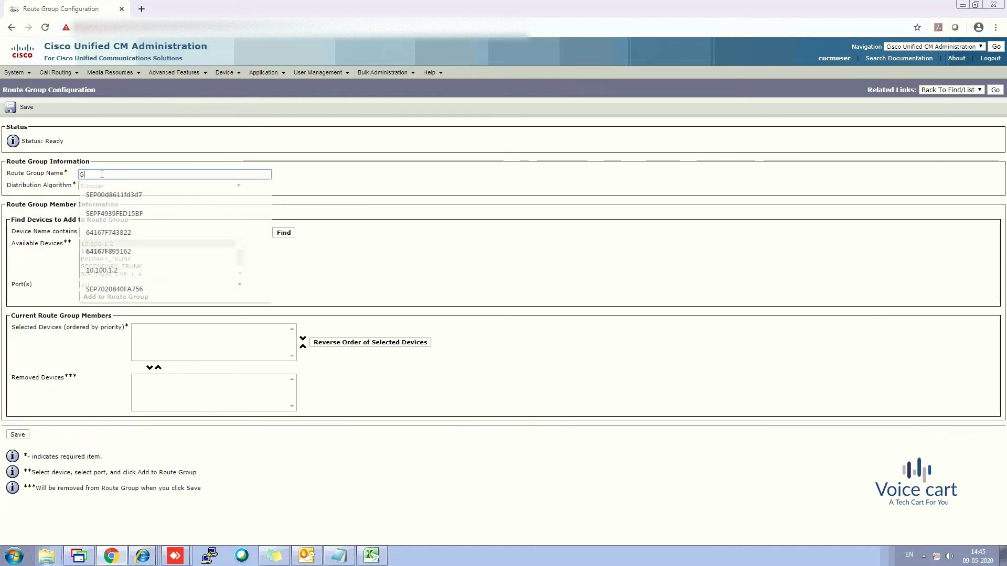
{"action": "type", "text": "A_Device"}
{"action": "left_click", "coordinate": [380, 190]}
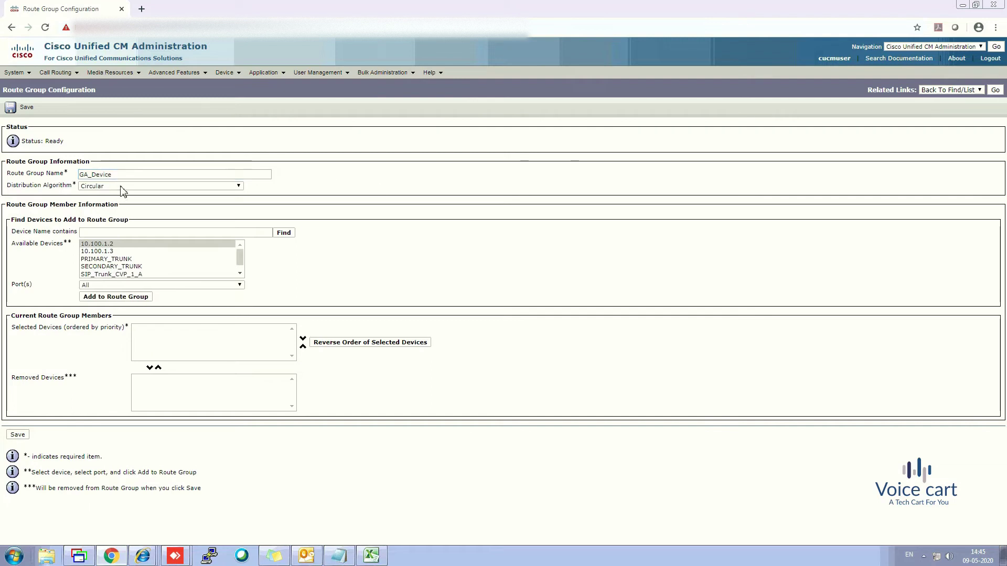
Try the Top Down distribution algorithm for the GA_Device route group and switch it back to Circular.
{"action": "left_click", "coordinate": [121, 187]}
{"action": "left_click", "coordinate": [112, 201]}
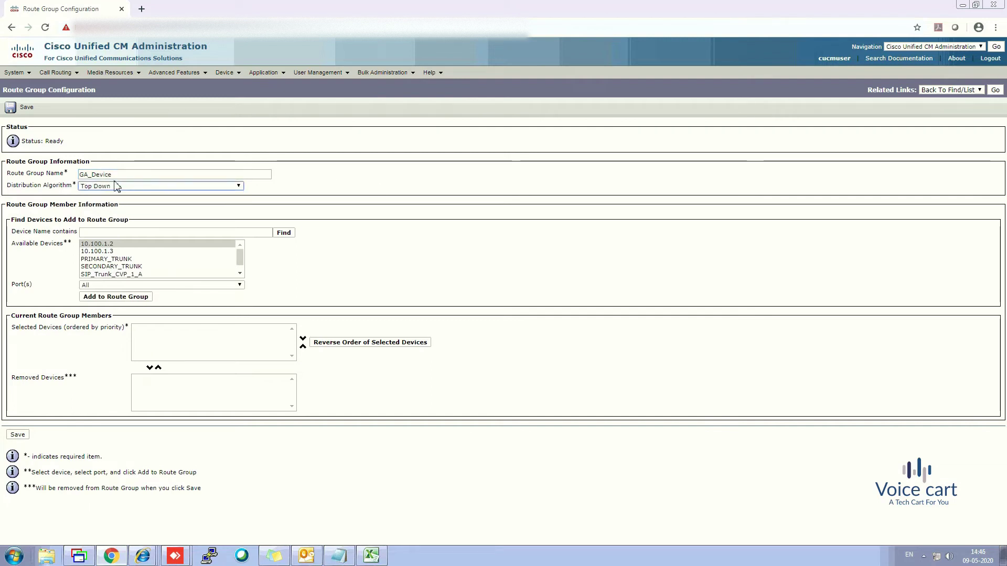
{"action": "left_click", "coordinate": [116, 191]}
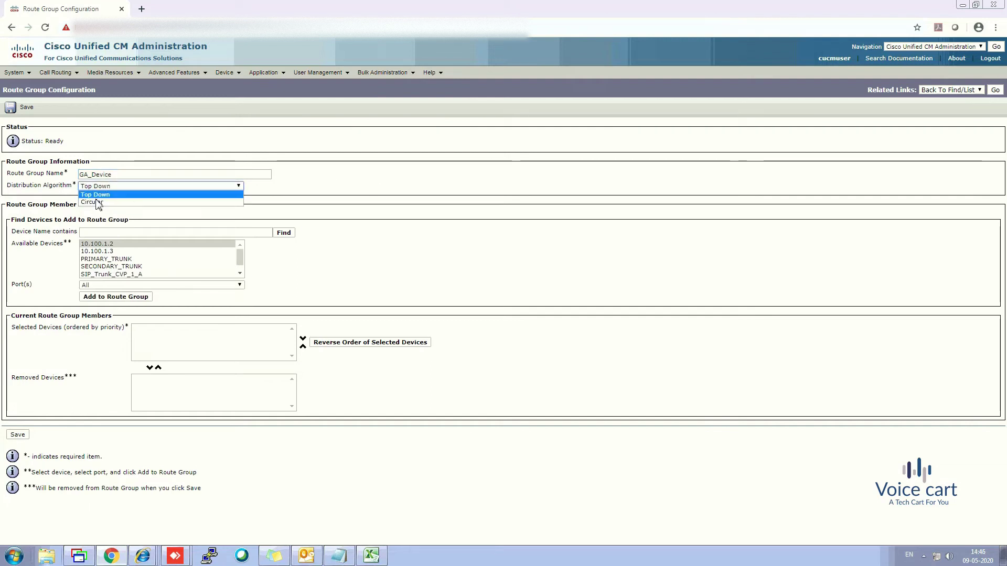
{"action": "left_click", "coordinate": [163, 209]}
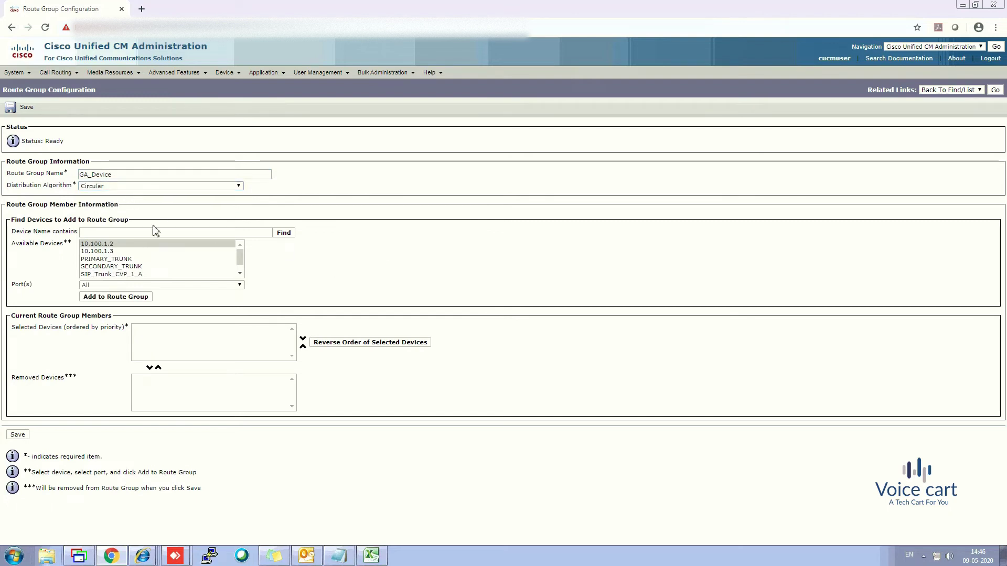
Add the available device 10.100.1.2 to the GA_Device route group and save the group.
{"action": "left_click", "coordinate": [97, 245]}
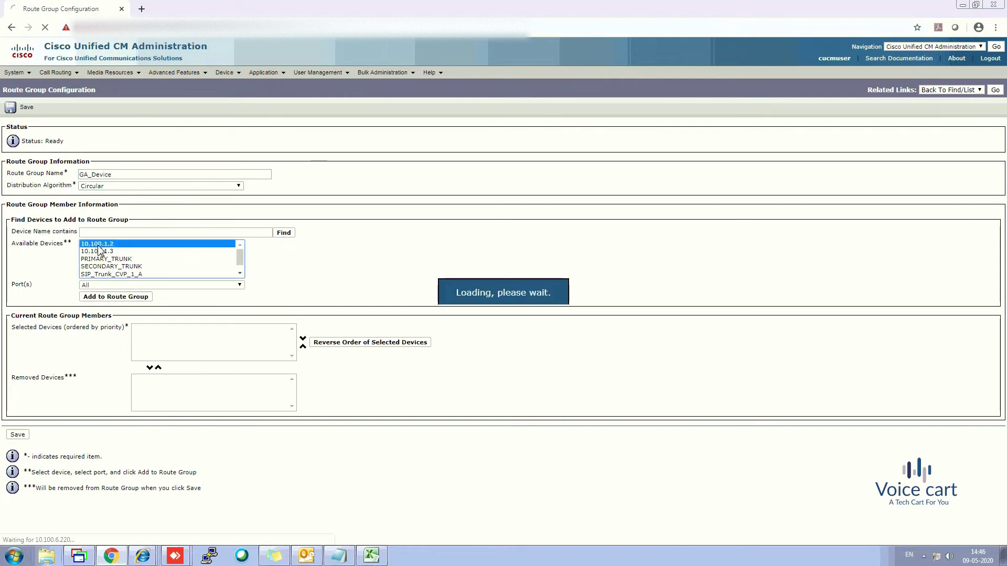
{"action": "left_click", "coordinate": [124, 298]}
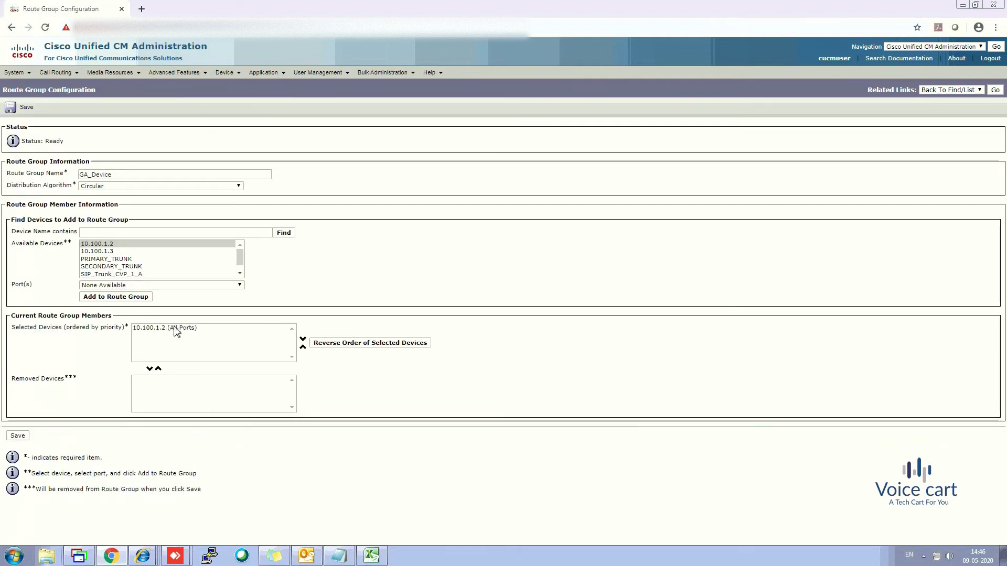
{"action": "left_click", "coordinate": [17, 436]}
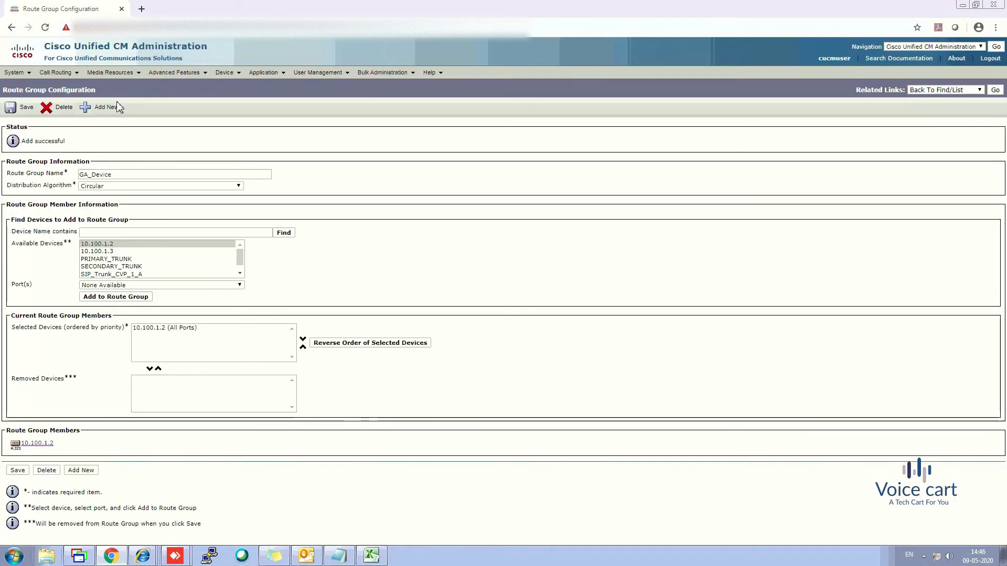
Begin adding a second route group and name it PSTN_DEVICES.
{"action": "left_click", "coordinate": [108, 107]}
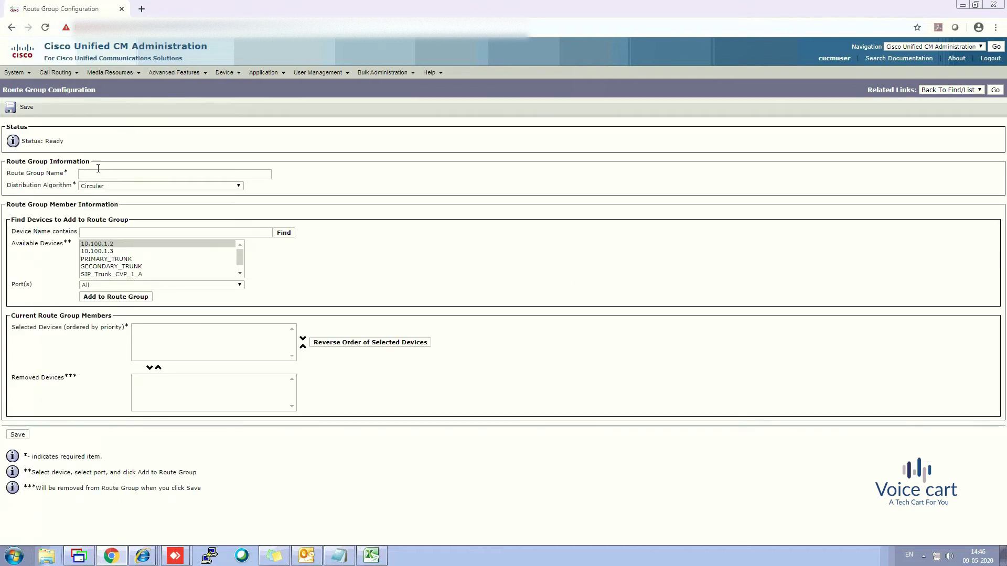
{"action": "left_click", "coordinate": [97, 174]}
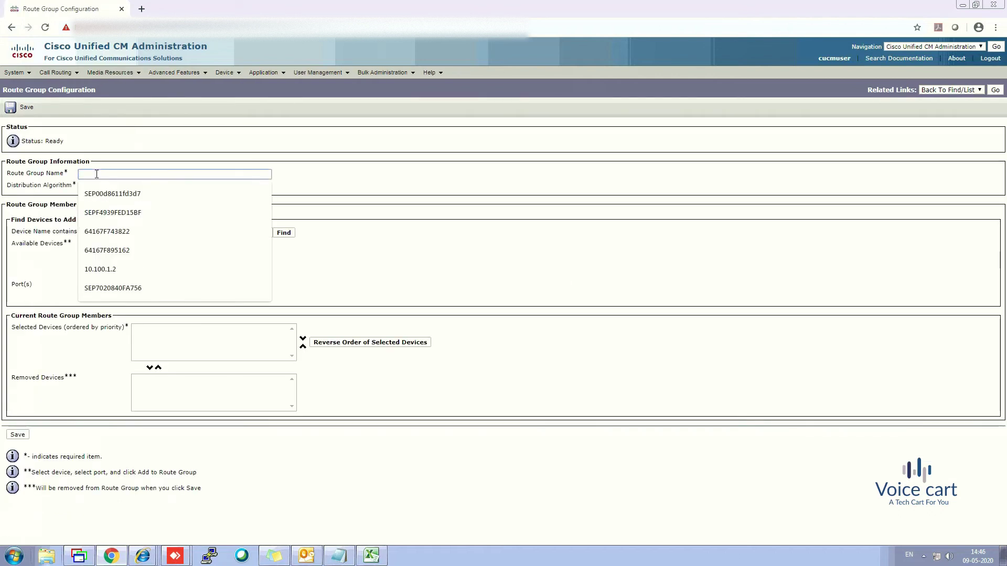
{"action": "type", "text": "PSTN"}
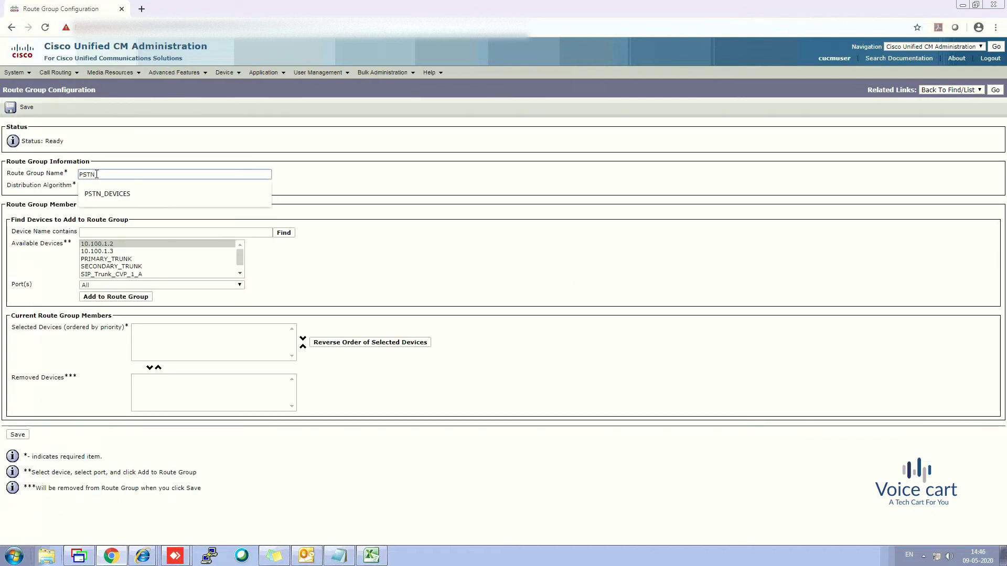
{"action": "type", "text": "_DEVICES"}
{"action": "left_click", "coordinate": [114, 193]}
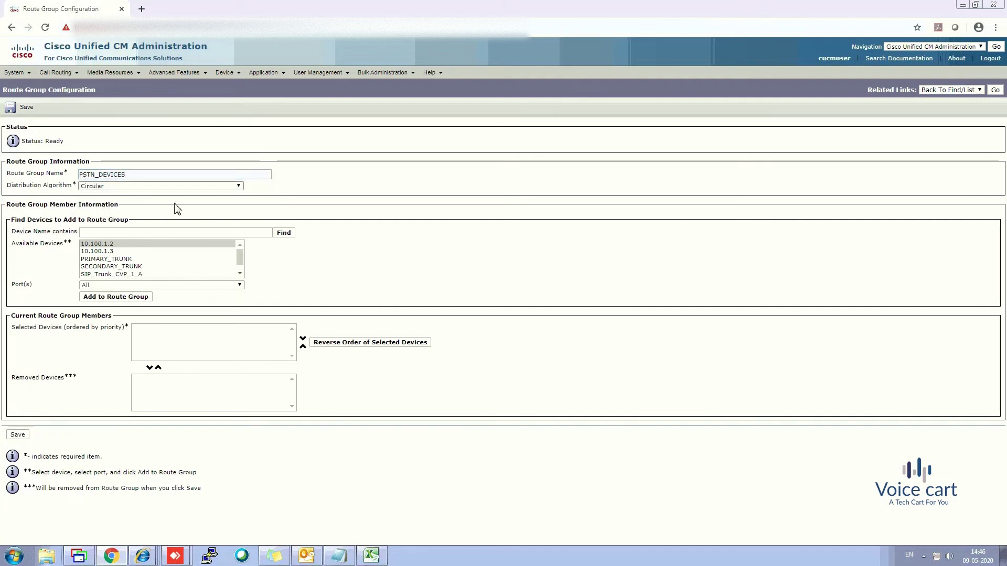
Save the PSTN_DEVICES route group with device 10.100.1.3 as its member and list all route groups.
{"action": "left_click", "coordinate": [102, 252]}
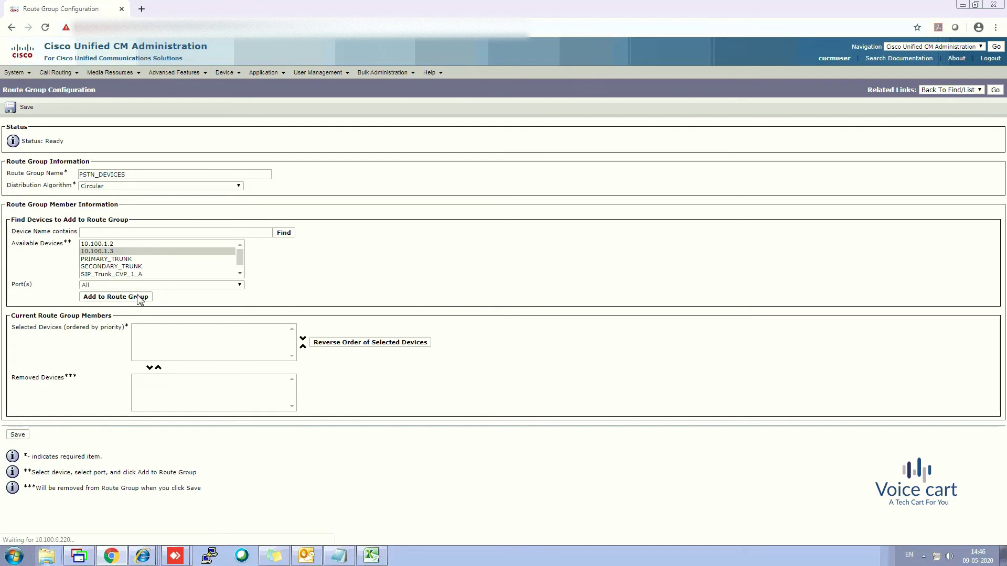
{"action": "left_click", "coordinate": [97, 298]}
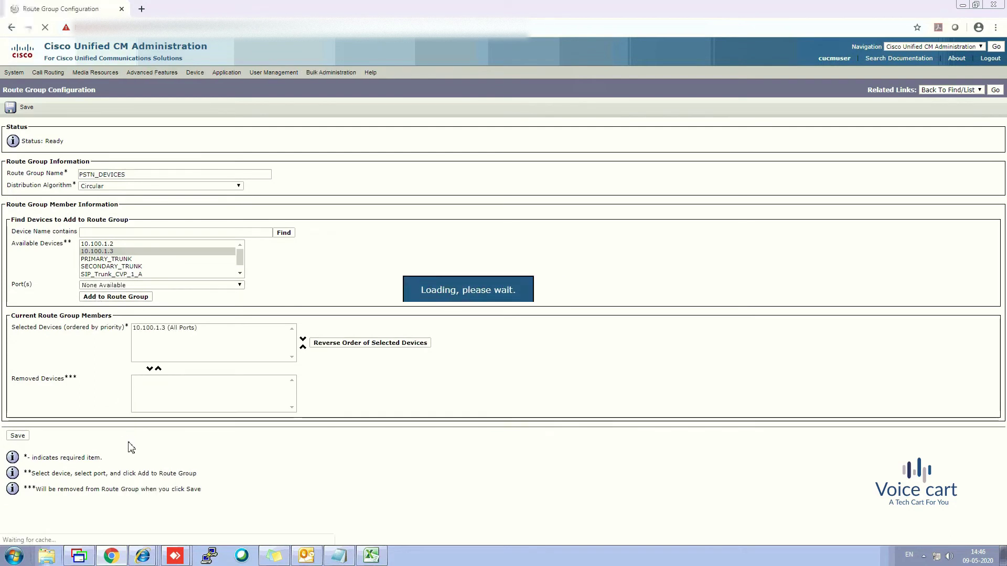
{"action": "left_click", "coordinate": [25, 106]}
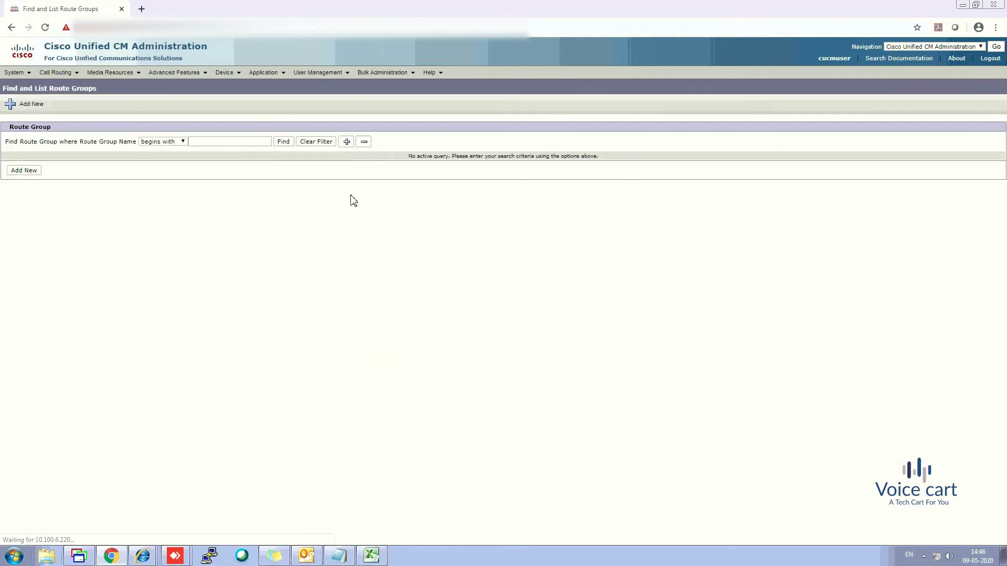
{"action": "left_click", "coordinate": [283, 142]}
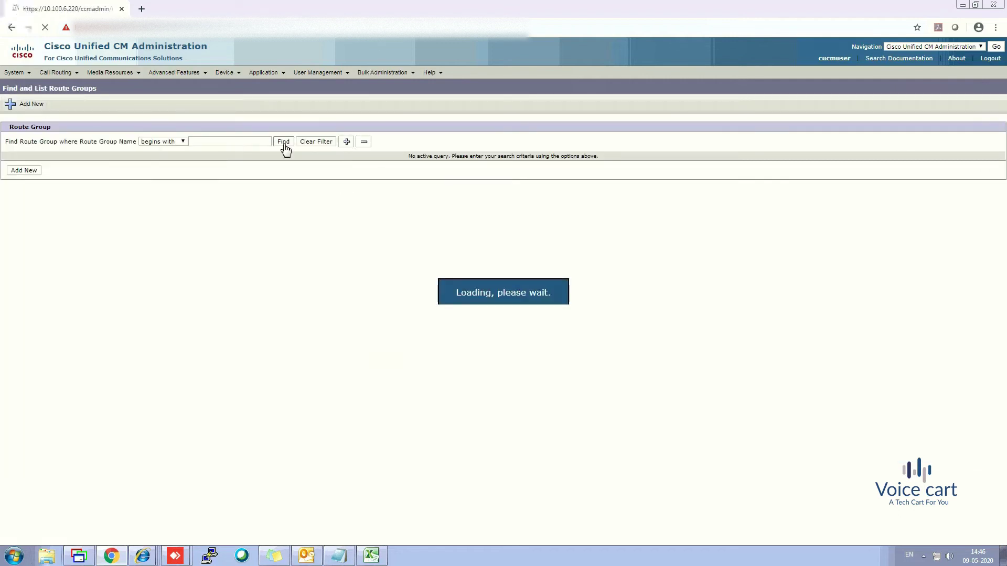
{"action": "left_click_drag", "start_coordinate": [290, 242], "coordinate": [245, 238]}
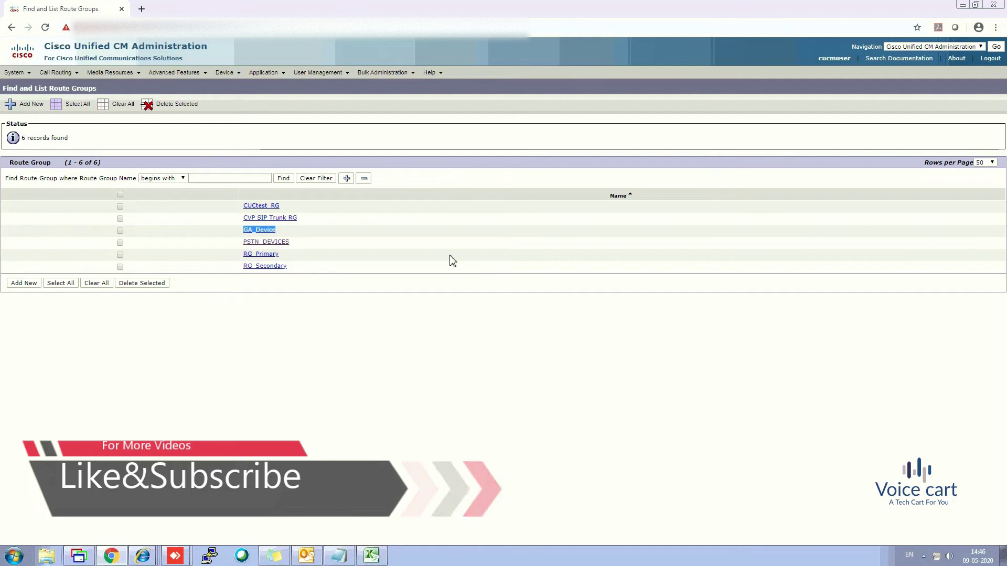
{"action": "left_click", "coordinate": [17, 142]}
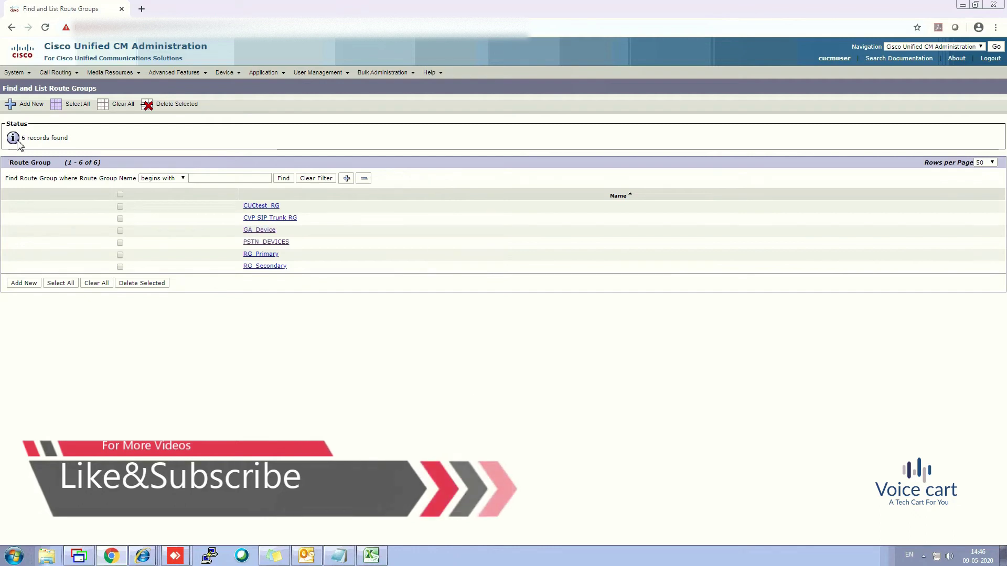
Begin adding a new route list and name it WAY TO 4XXXX.
{"action": "left_click", "coordinate": [56, 73]}
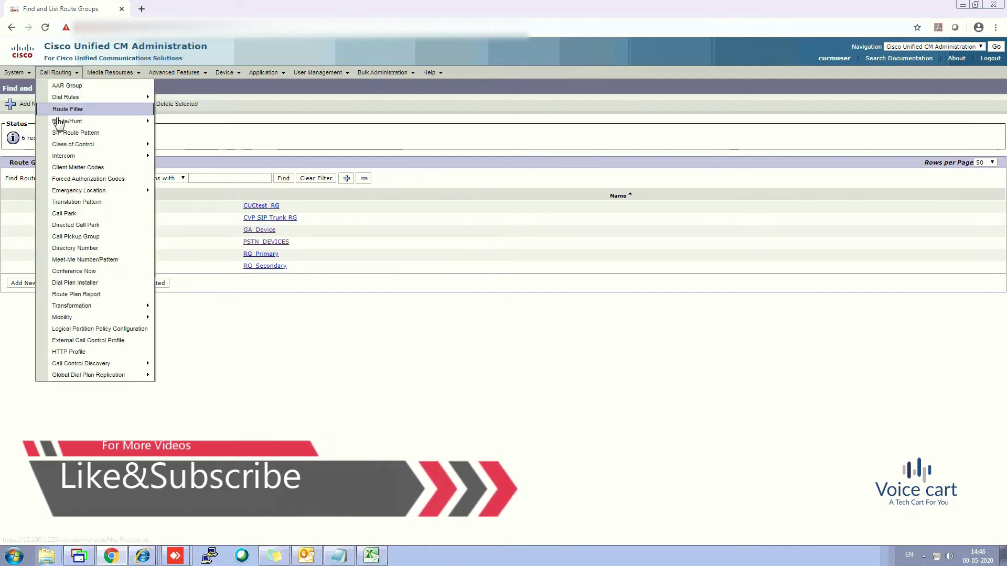
{"action": "mouse_move", "coordinate": [66, 120]}
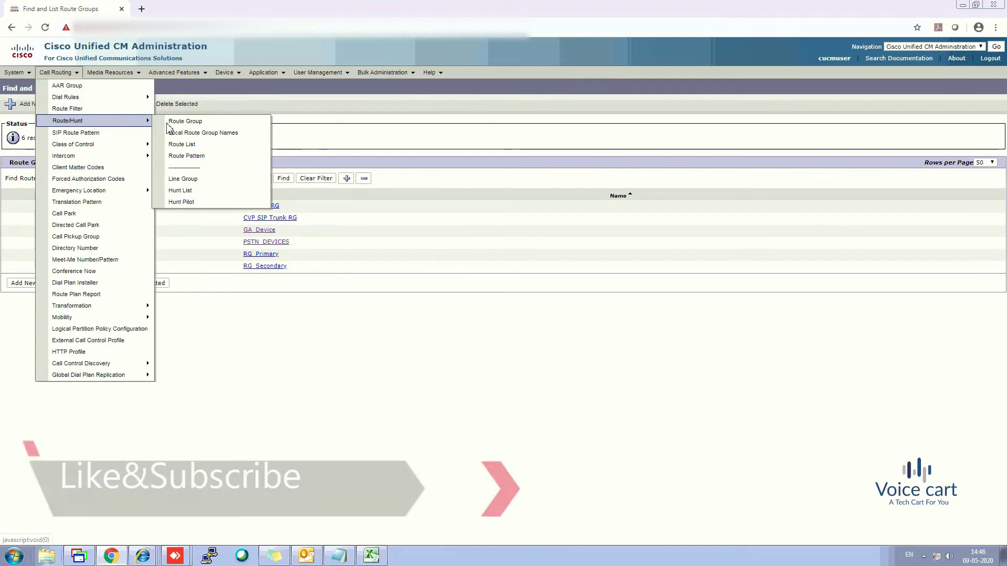
{"action": "left_click", "coordinate": [186, 149]}
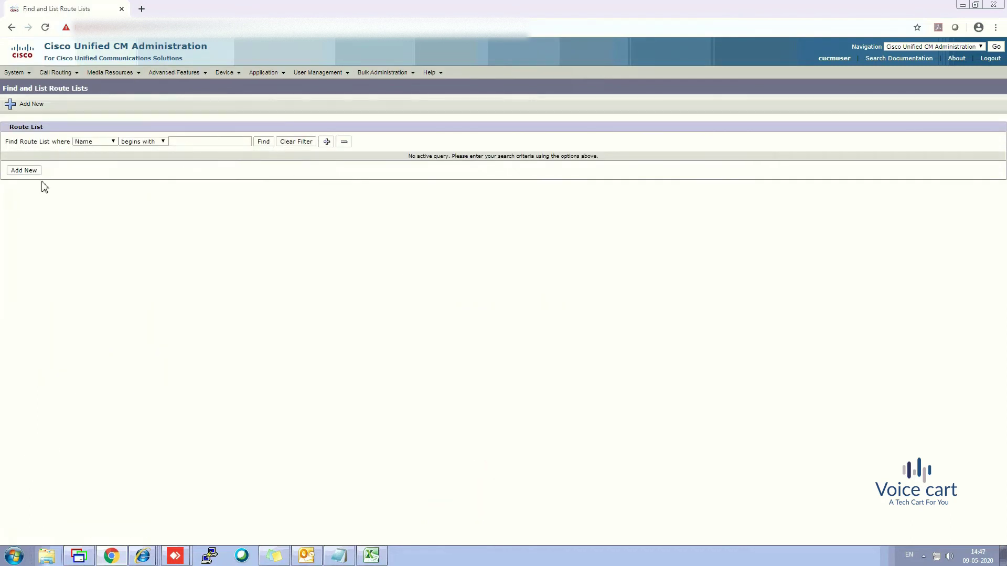
{"action": "left_click", "coordinate": [31, 170]}
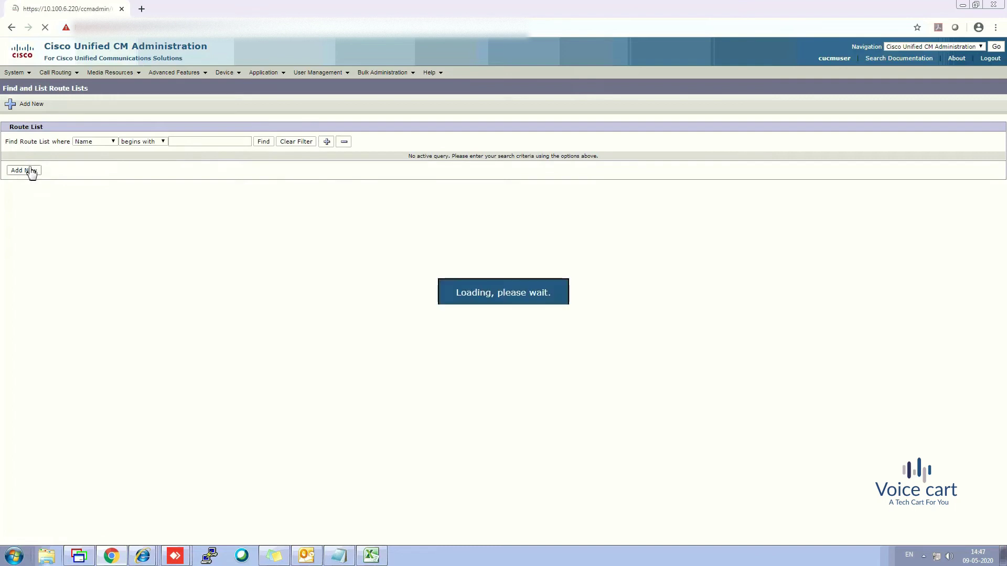
{"action": "left_click", "coordinate": [173, 185]}
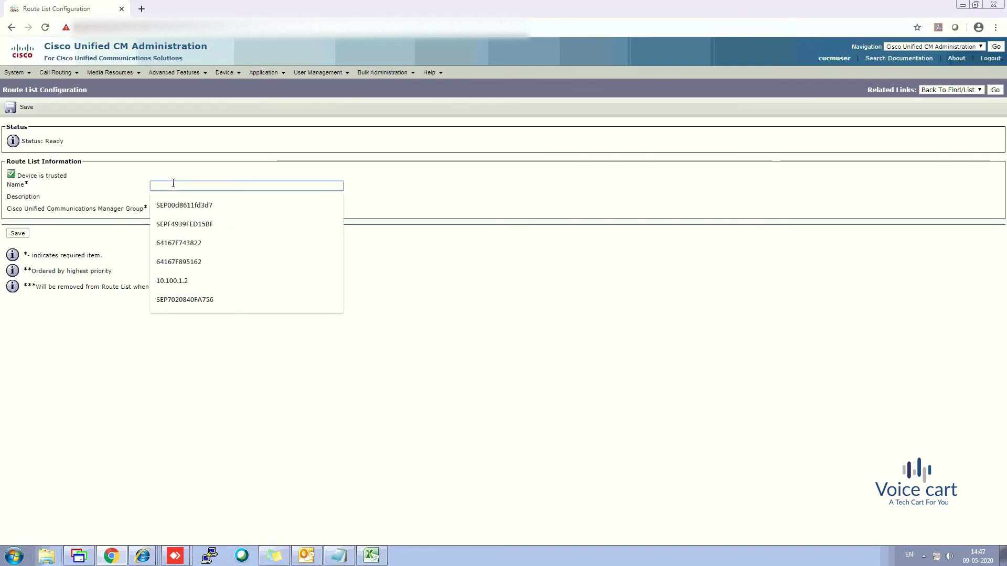
{"action": "type", "text": "way"}
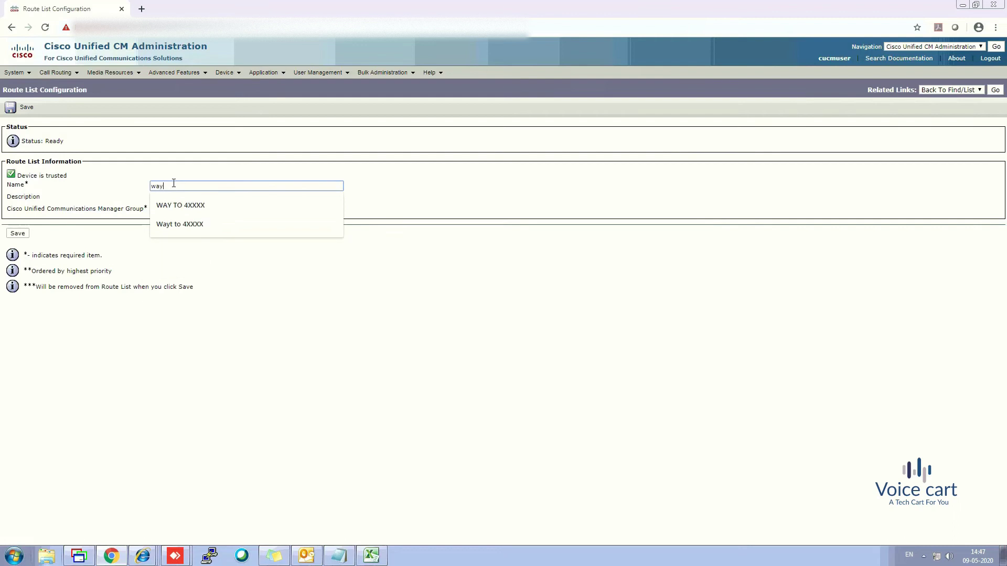
{"action": "left_click", "coordinate": [190, 206]}
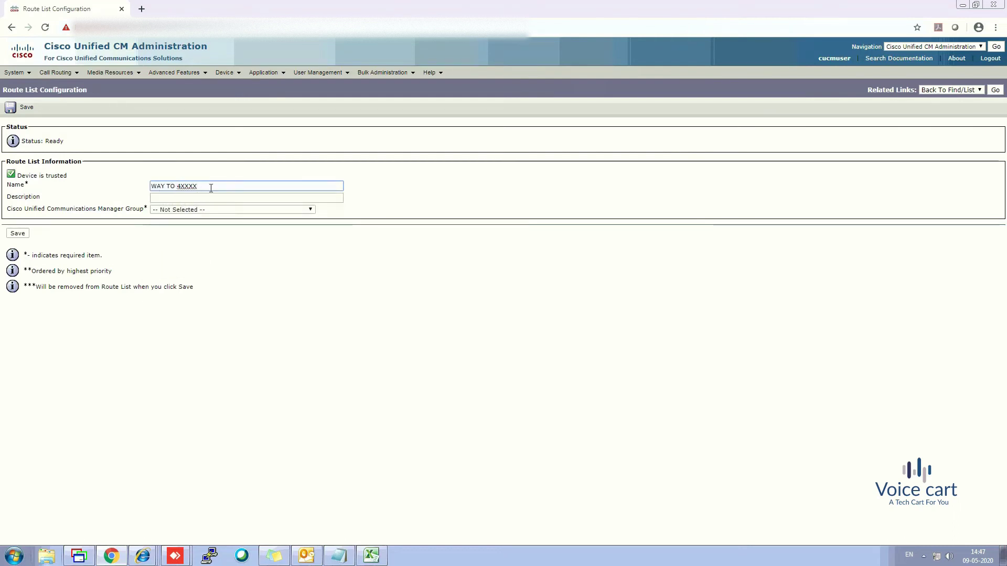
{"action": "key", "text": "ctrl+a"}
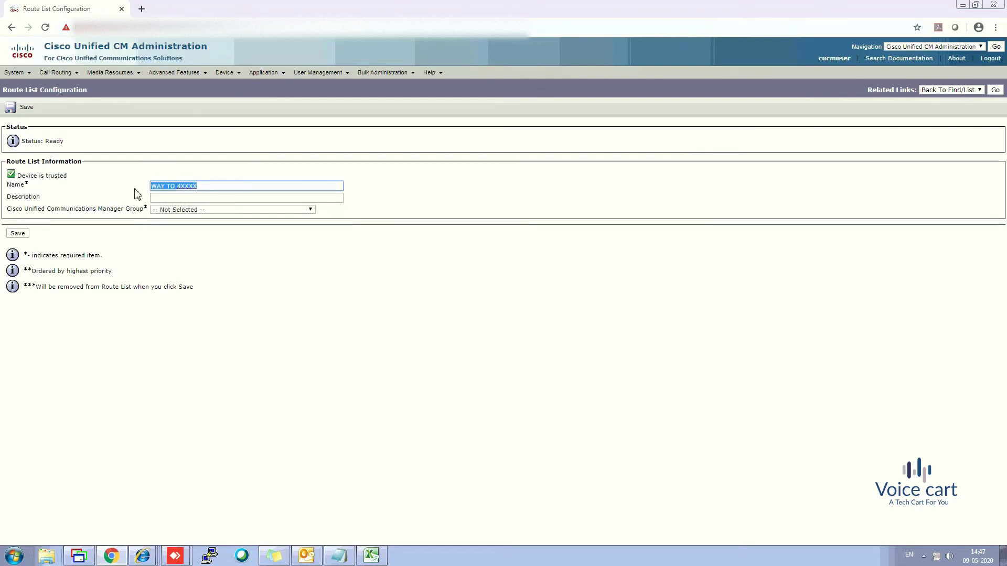
Describe the route list as path_to_dial_4xxxx, assign it the Default Communications Manager group, and save it.
{"action": "left_click", "coordinate": [179, 195]}
{"action": "left_click", "coordinate": [178, 195]}
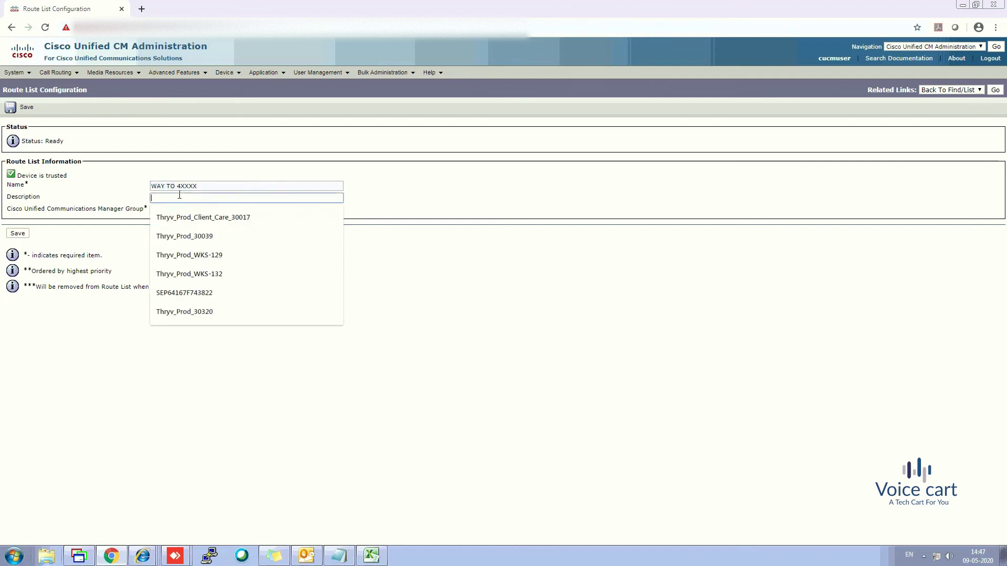
{"action": "type", "text": "path"}
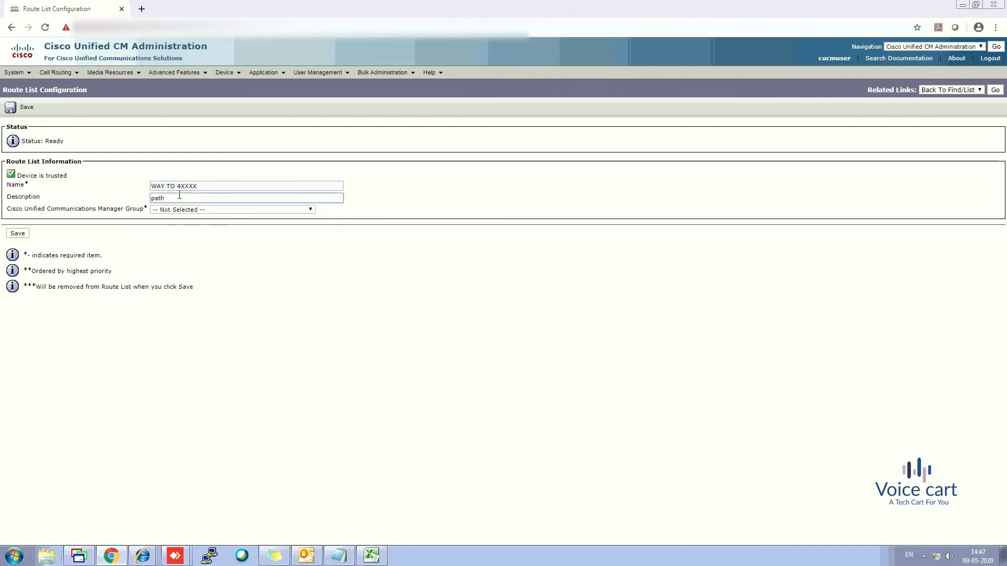
{"action": "type", "text": "_to_dial_4xxxx"}
{"action": "left_click", "coordinate": [167, 210]}
{"action": "left_click", "coordinate": [167, 240]}
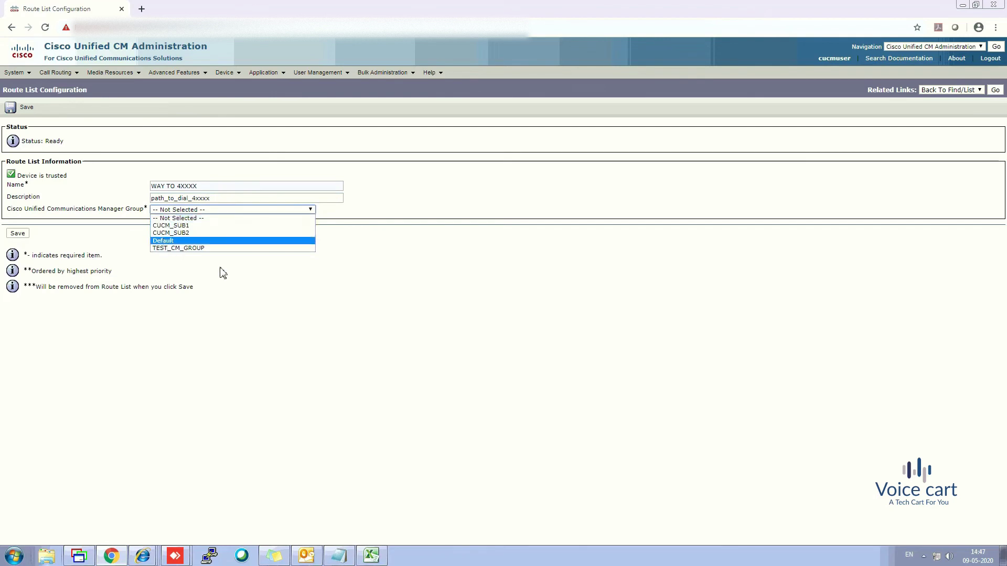
{"action": "left_click", "coordinate": [17, 236]}
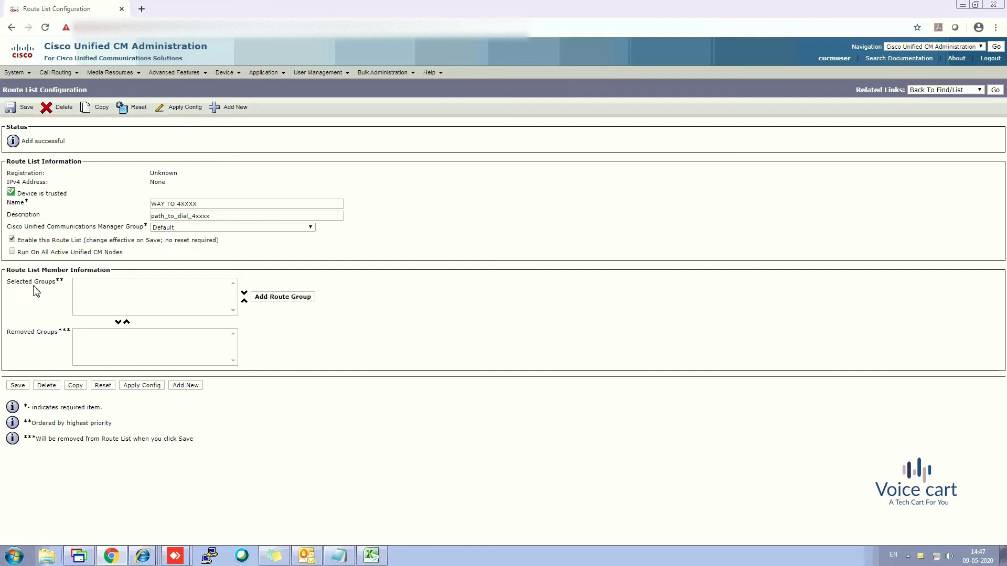
Add the GA_Device route group to the WAY TO 4XXXX route list and save the member settings.
{"action": "left_click", "coordinate": [275, 298]}
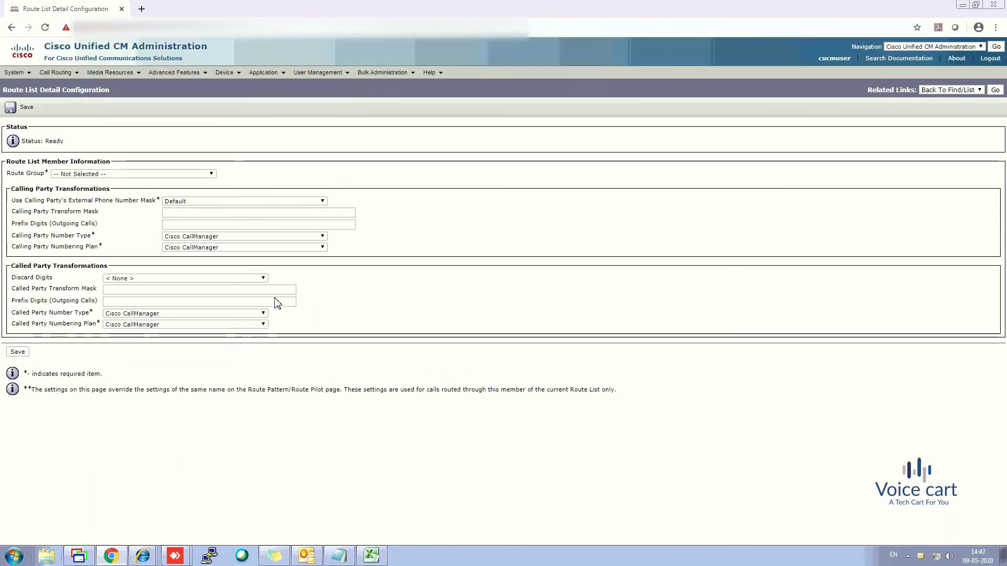
{"action": "left_click", "coordinate": [195, 175]}
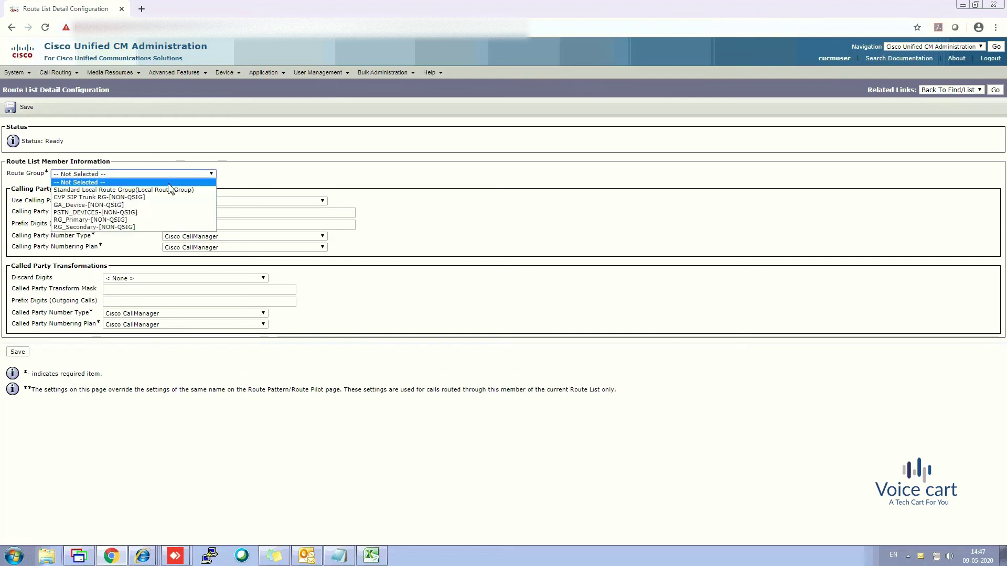
{"action": "left_click", "coordinate": [93, 206]}
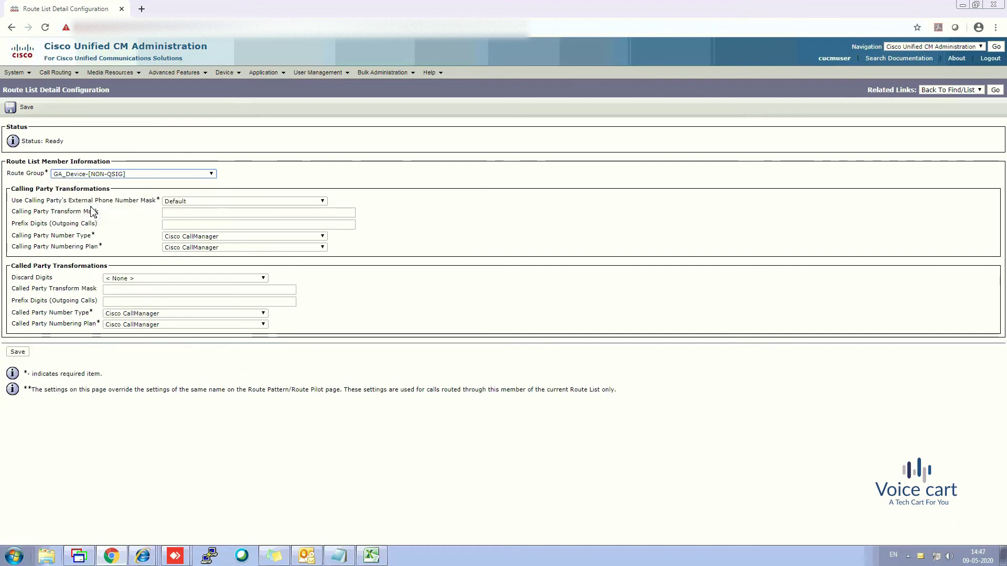
{"action": "double_click", "coordinate": [91, 205]}
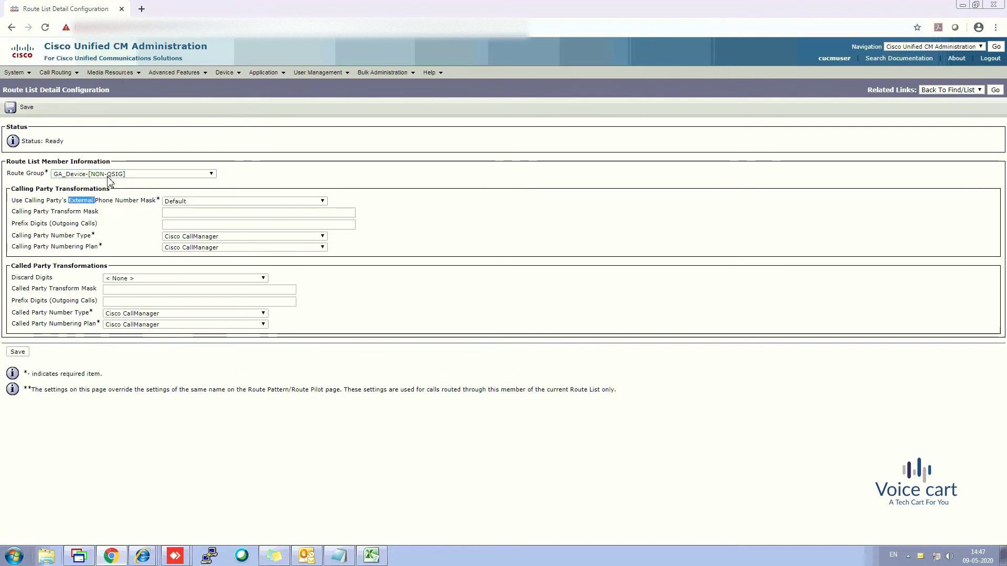
{"action": "left_click", "coordinate": [160, 259]}
{"action": "left_click", "coordinate": [23, 107]}
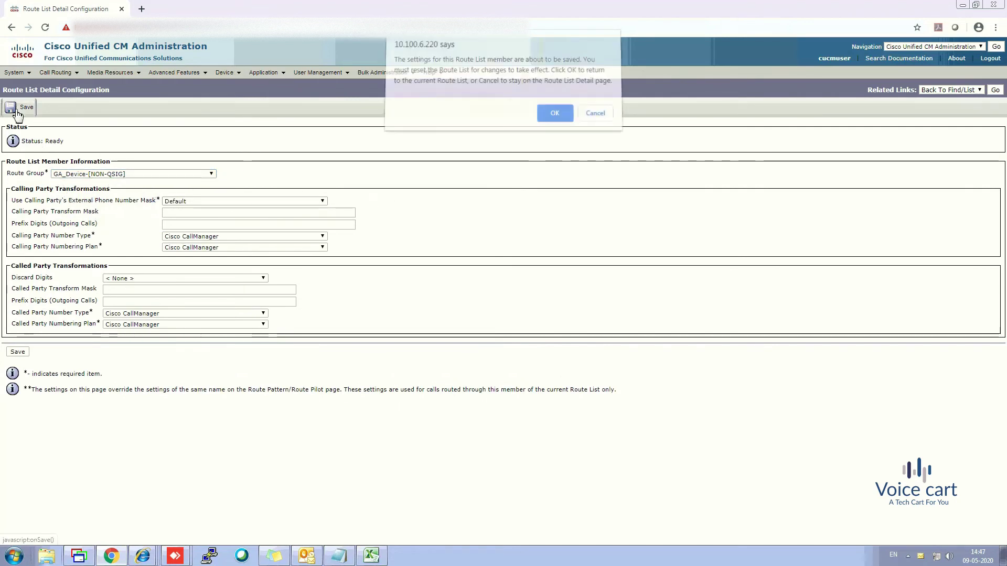
{"action": "left_click", "coordinate": [554, 117]}
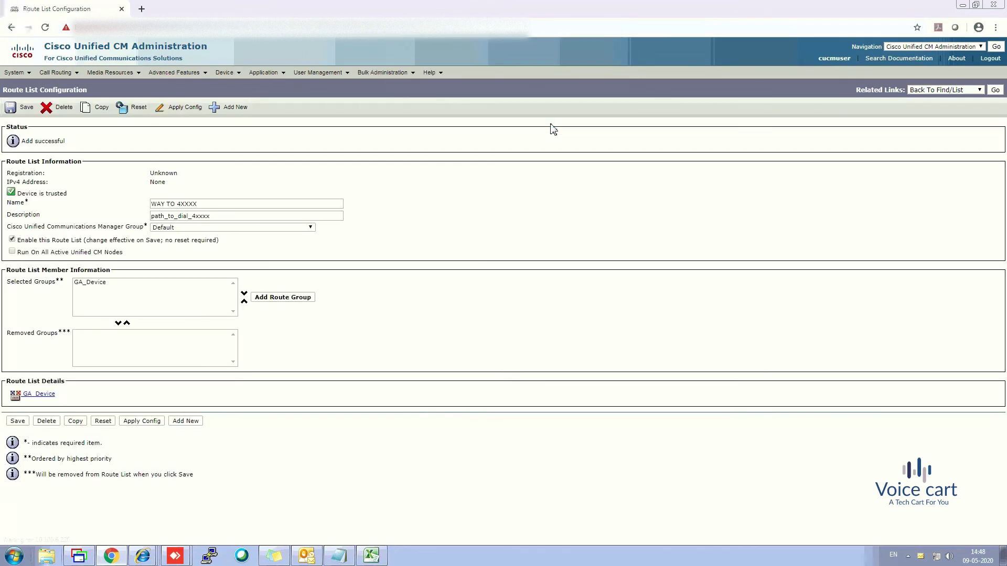
Add PSTN_DEVICES as the second route group of the WAY TO 4XXXX route list and save the list.
{"action": "left_click", "coordinate": [289, 298]}
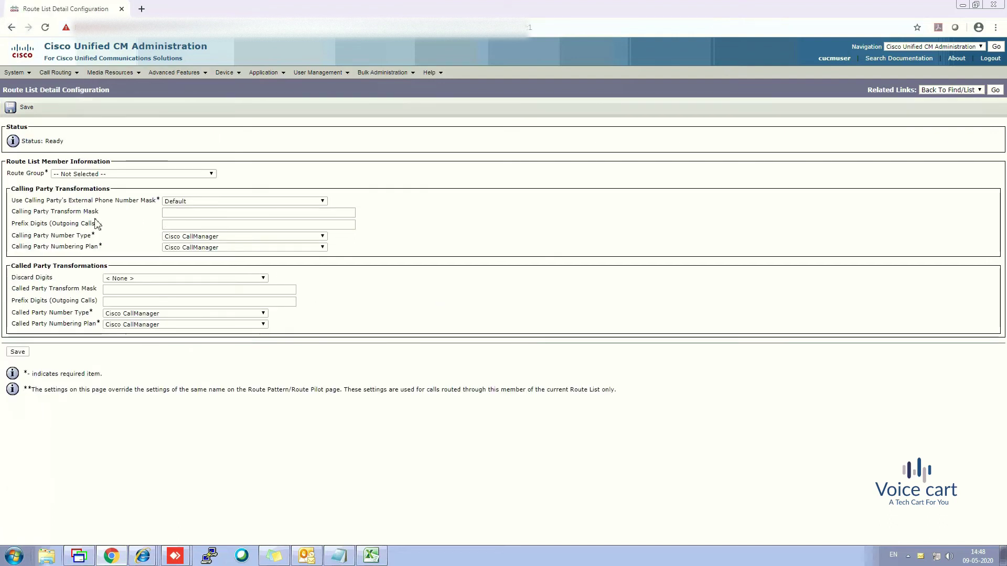
{"action": "left_click", "coordinate": [102, 174]}
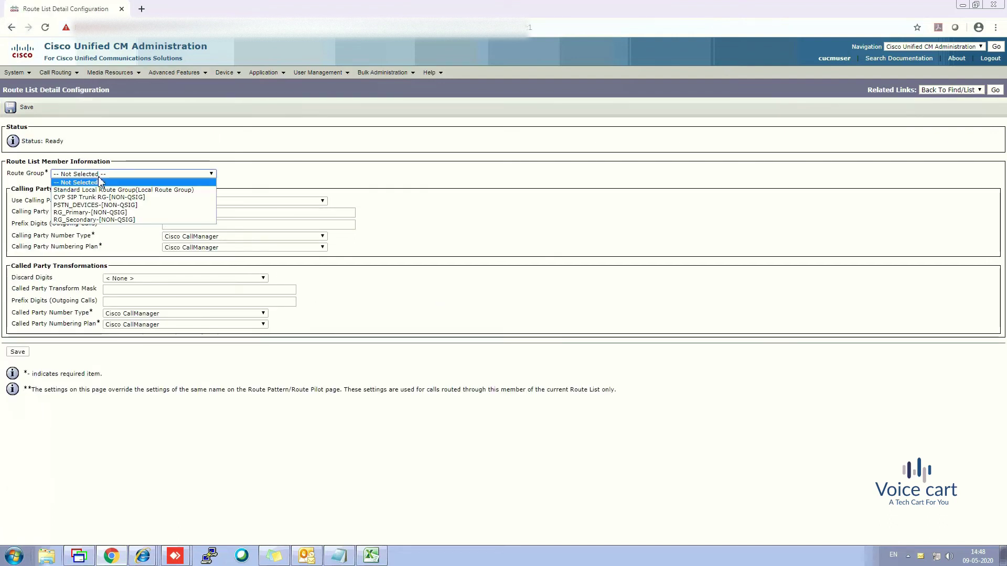
{"action": "left_click", "coordinate": [84, 205]}
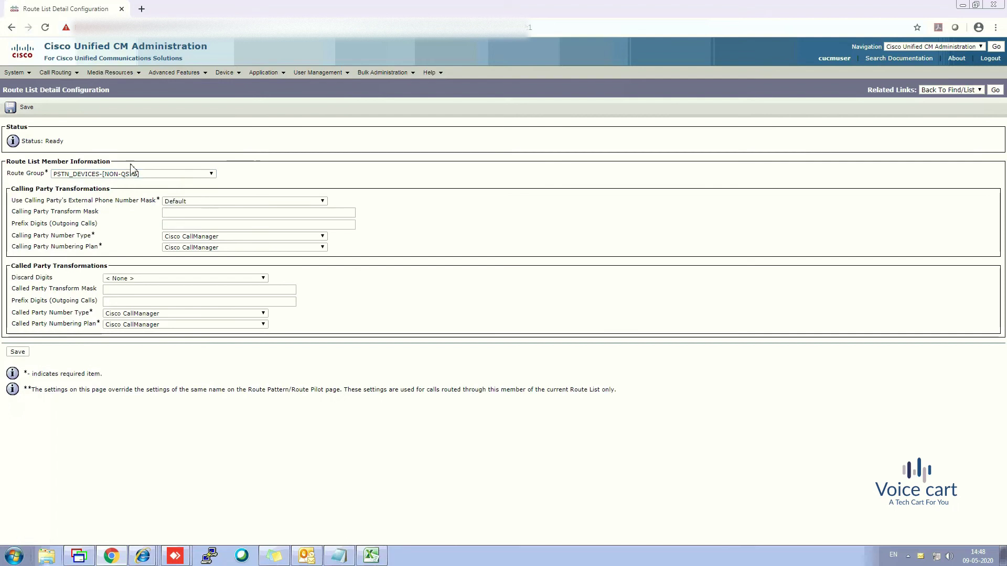
{"action": "left_click", "coordinate": [23, 112]}
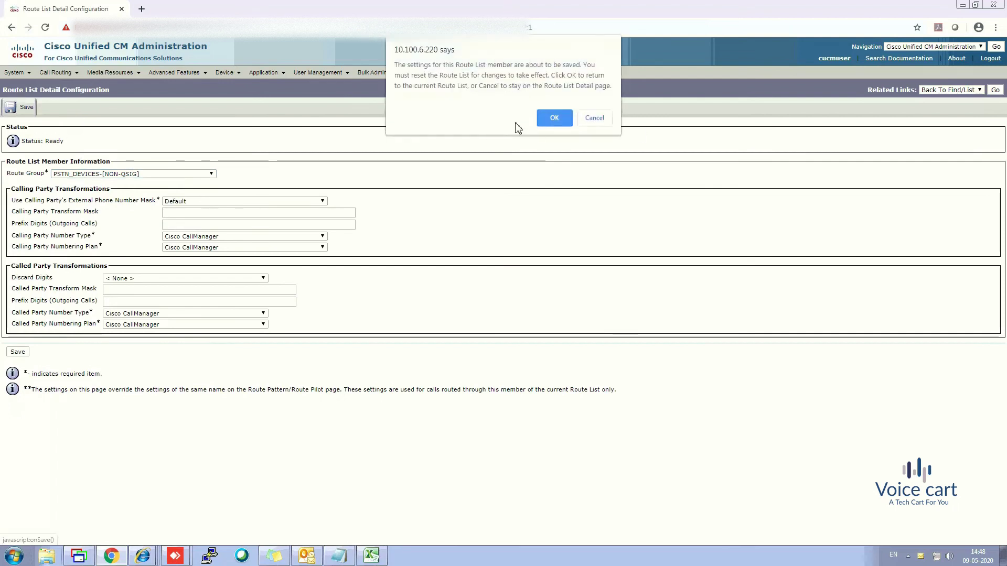
{"action": "left_click", "coordinate": [556, 119]}
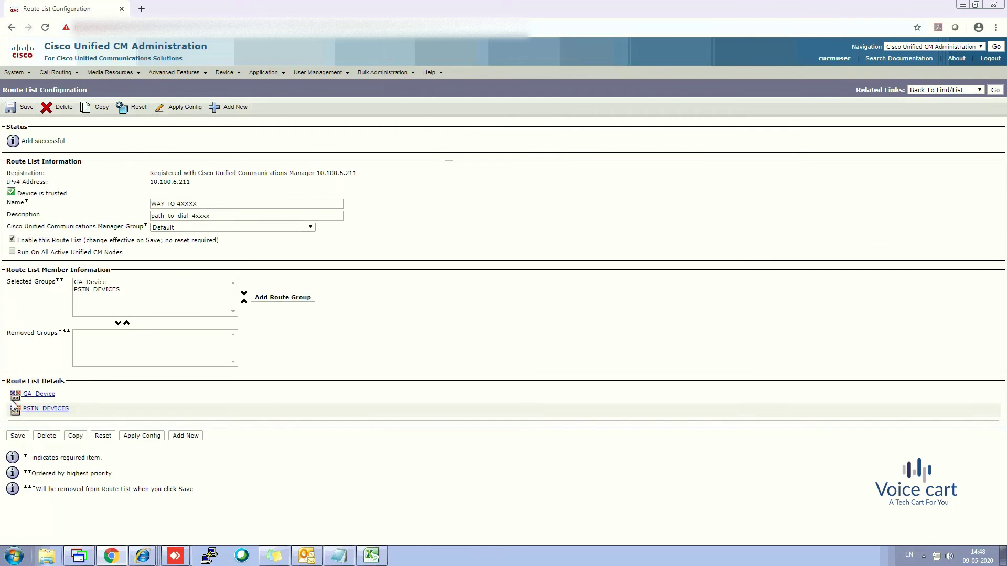
{"action": "left_click", "coordinate": [26, 110]}
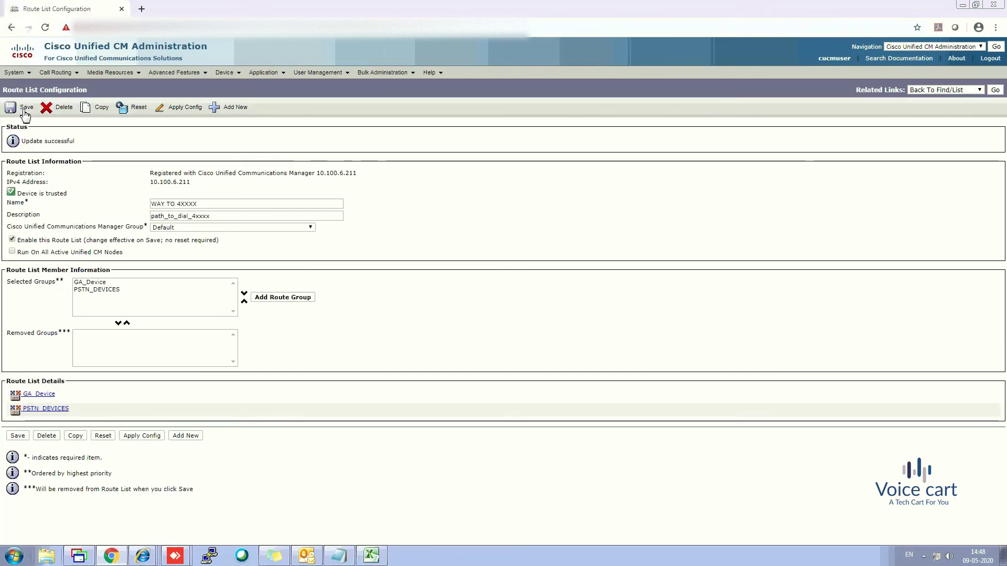
Begin adding a route pattern 4XXXX and place it in the PSTN route partition.
{"action": "mouse_move", "coordinate": [47, 74]}
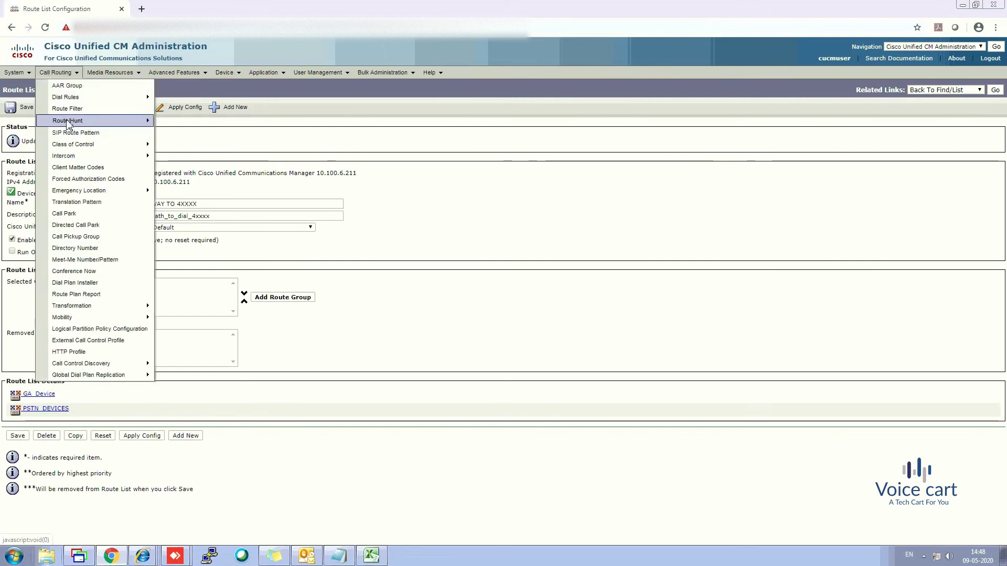
{"action": "mouse_move", "coordinate": [115, 125]}
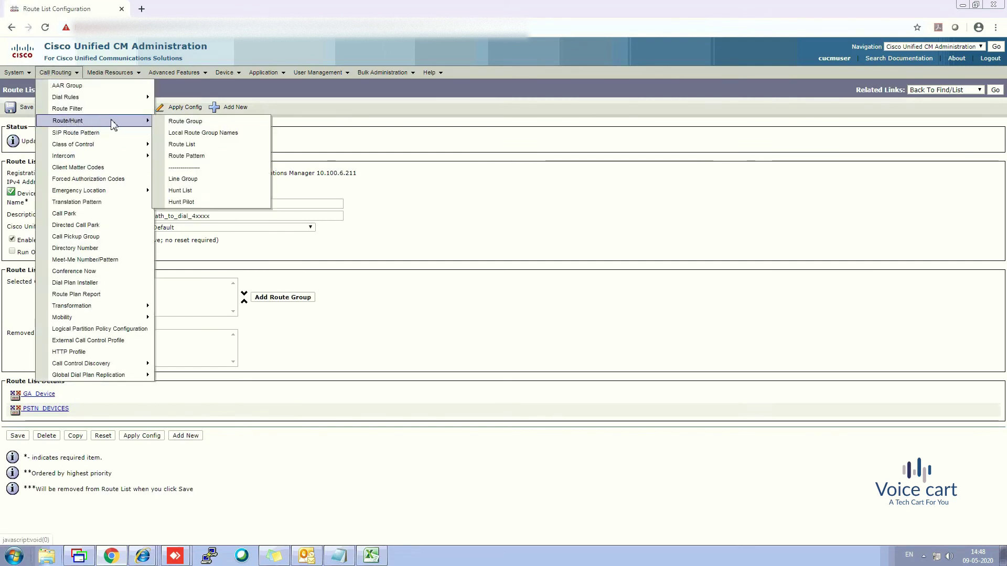
{"action": "left_click", "coordinate": [182, 162]}
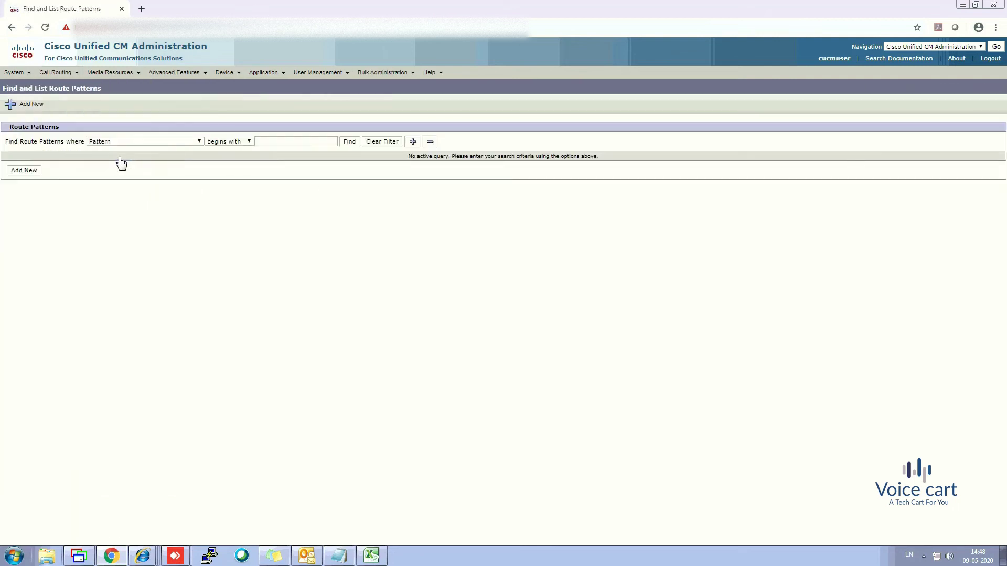
{"action": "left_click", "coordinate": [36, 172]}
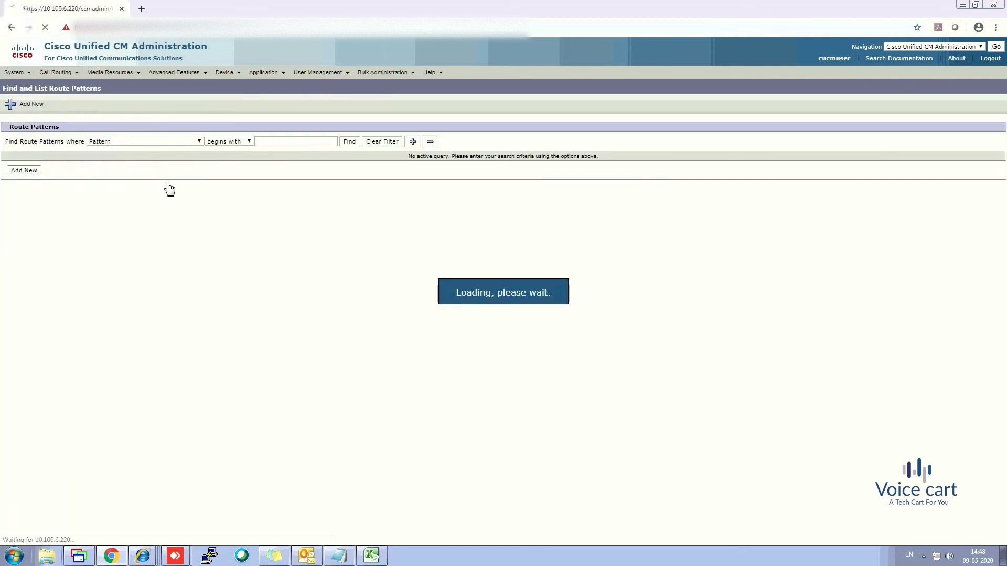
{"action": "left_click", "coordinate": [182, 175]}
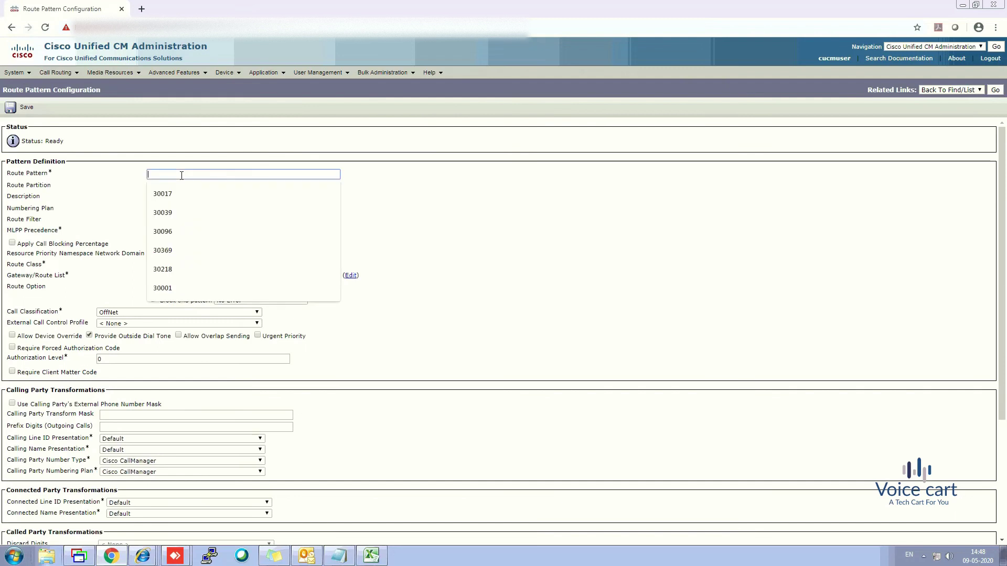
{"action": "type", "text": "4"}
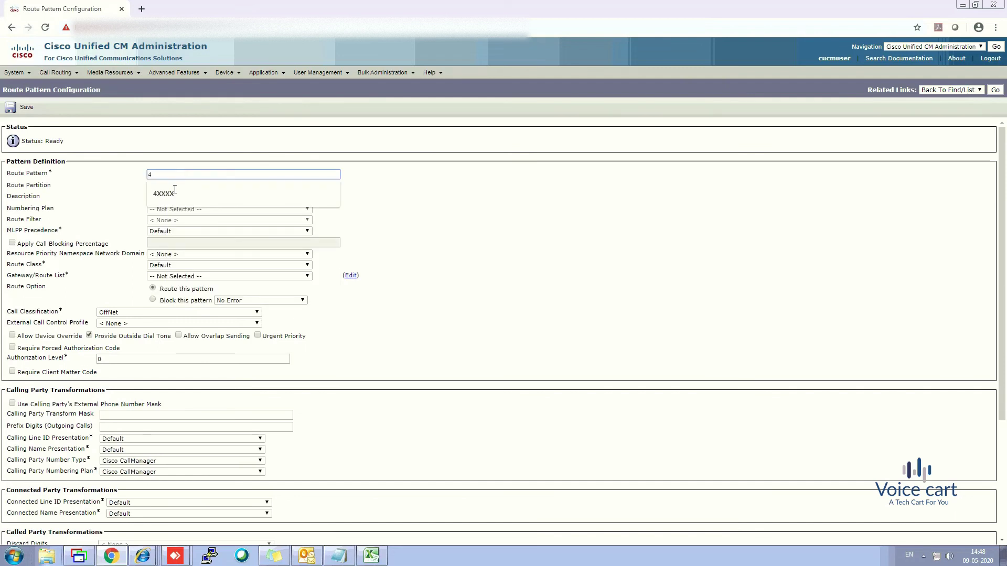
{"action": "type", "text": "xxx"}
{"action": "key", "text": "Down"}
{"action": "key", "text": "Tab"}
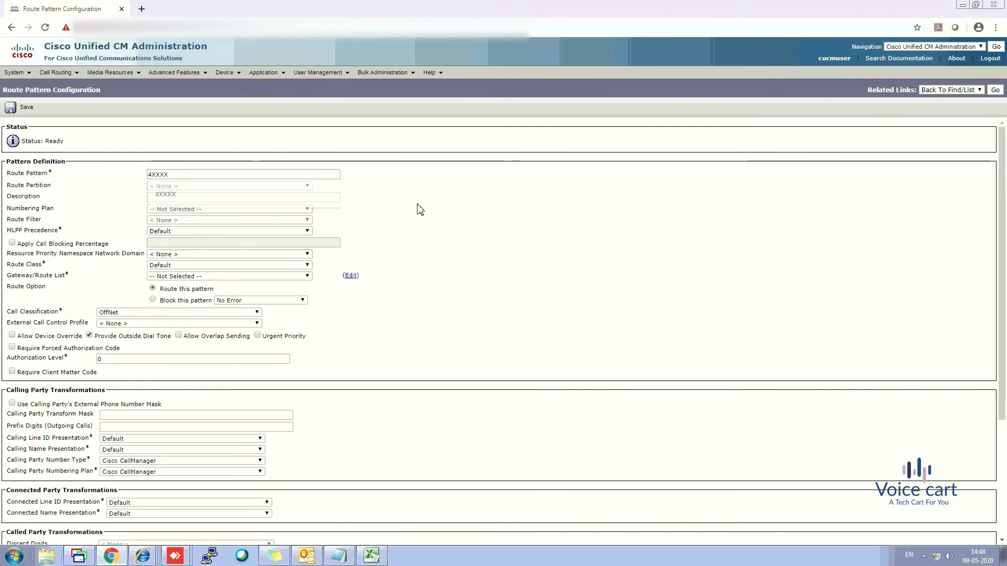
{"action": "left_click", "coordinate": [194, 186]}
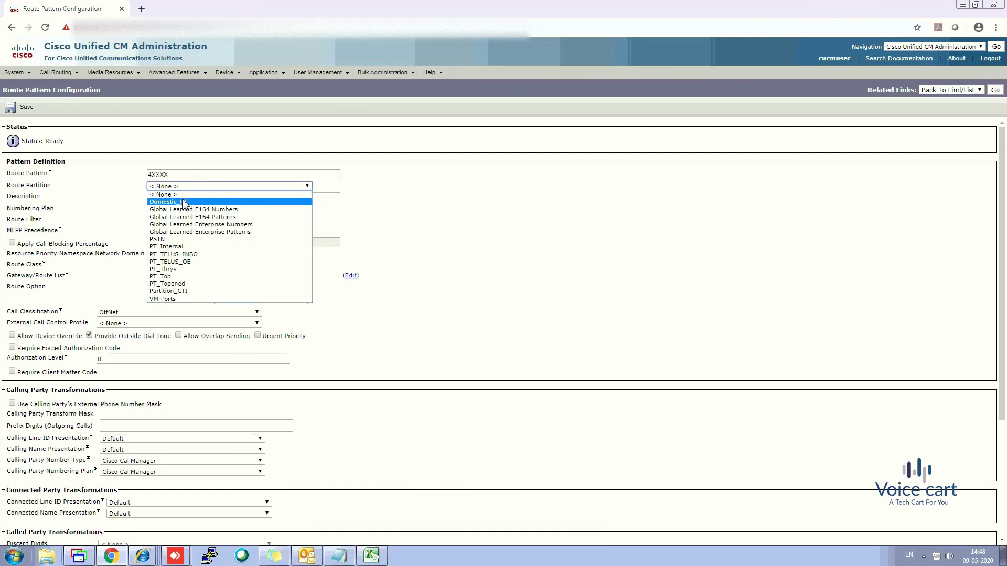
{"action": "left_click", "coordinate": [162, 240]}
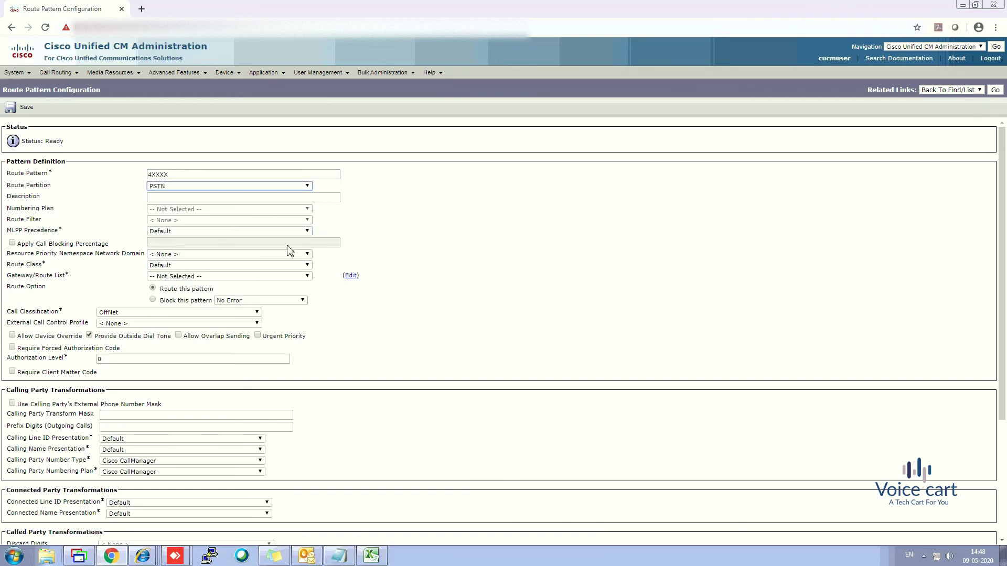
Enter Patter_for_4xxxx as the description of the 4XXXX route pattern.
{"action": "left_click", "coordinate": [179, 198]}
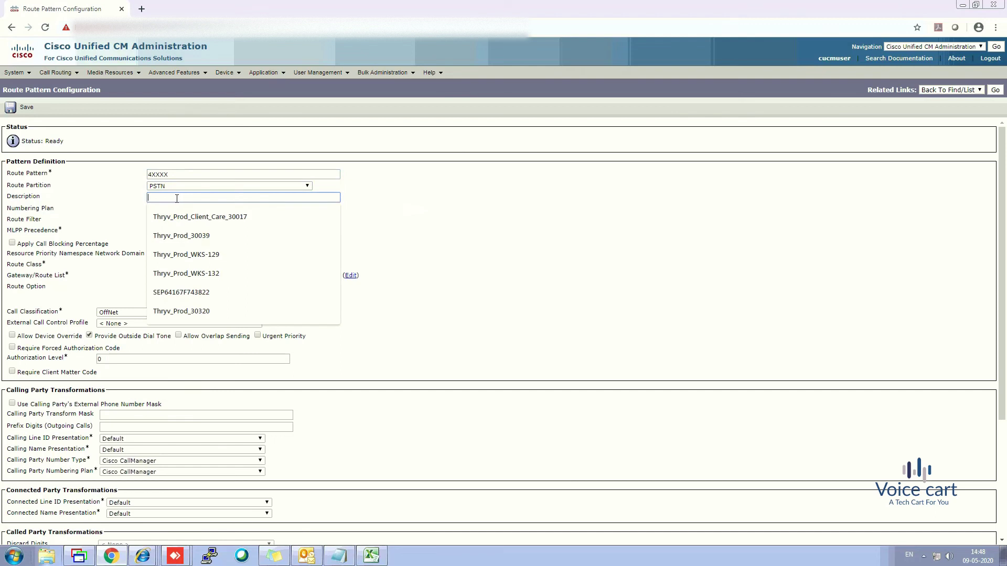
{"action": "type", "text": "Patter_t"}
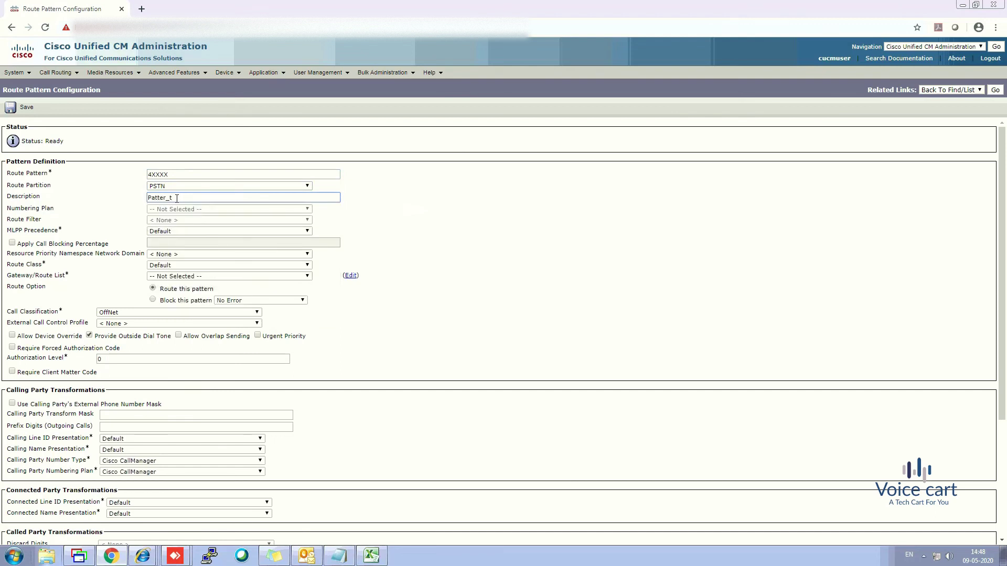
{"action": "key", "text": "BackSpace"}
{"action": "key", "text": "BackSpace"}
{"action": "type", "text": "or_4"}
{"action": "left_click", "coordinate": [390, 268]}
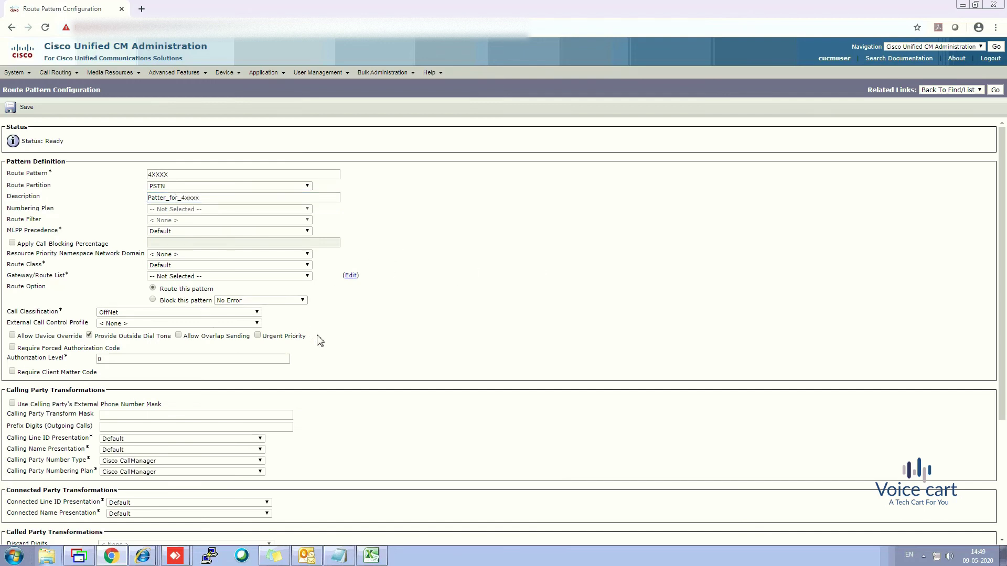
Assign the WAY TO 4XXXX route list to the route pattern and save it, accepting the authorization code and reset notices.
{"action": "scroll", "coordinate": [321, 341], "scroll_direction": "down", "scroll_amount": 1}
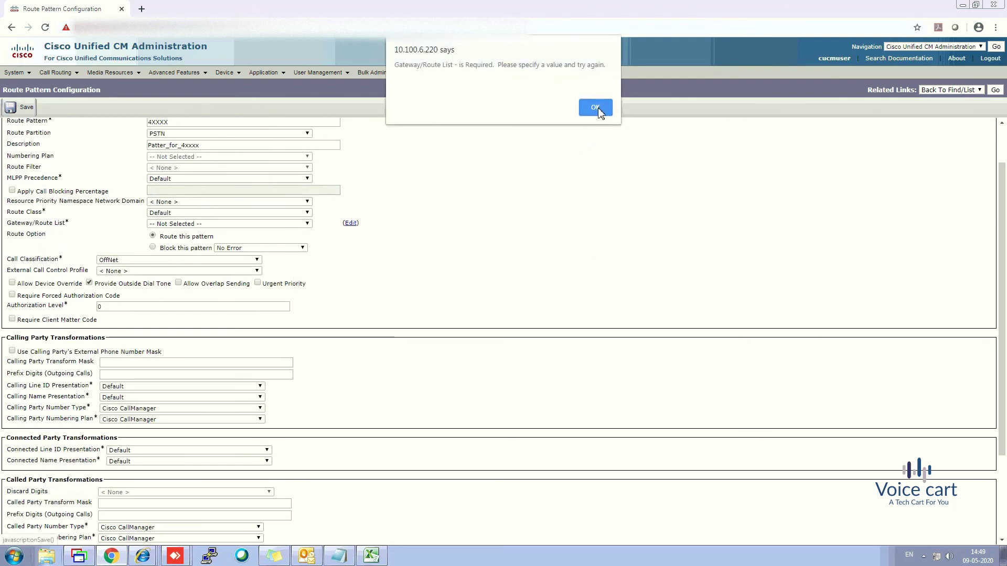
{"action": "left_click", "coordinate": [595, 108]}
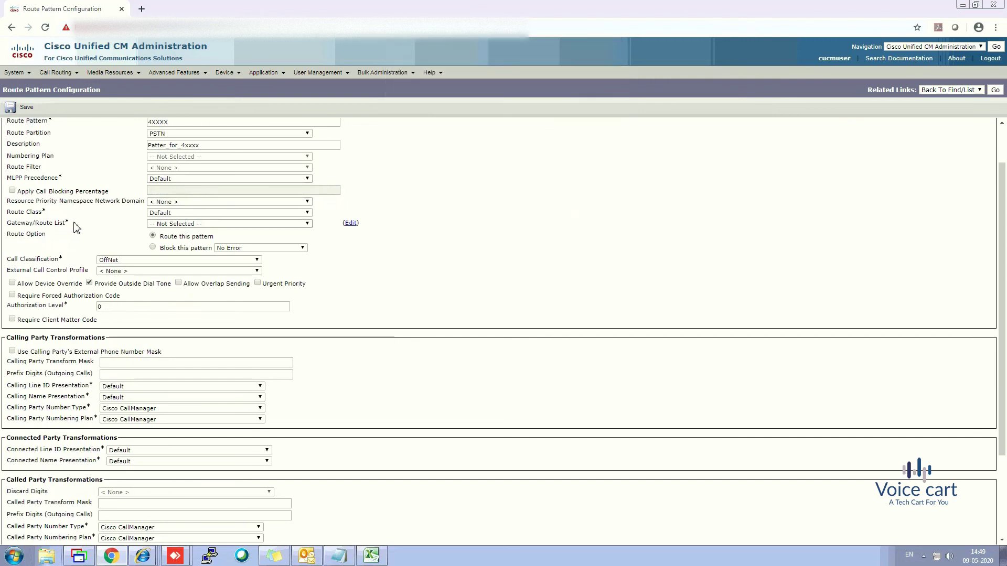
{"action": "left_click_drag", "start_coordinate": [40, 223], "coordinate": [158, 225]}
{"action": "left_click", "coordinate": [186, 225]}
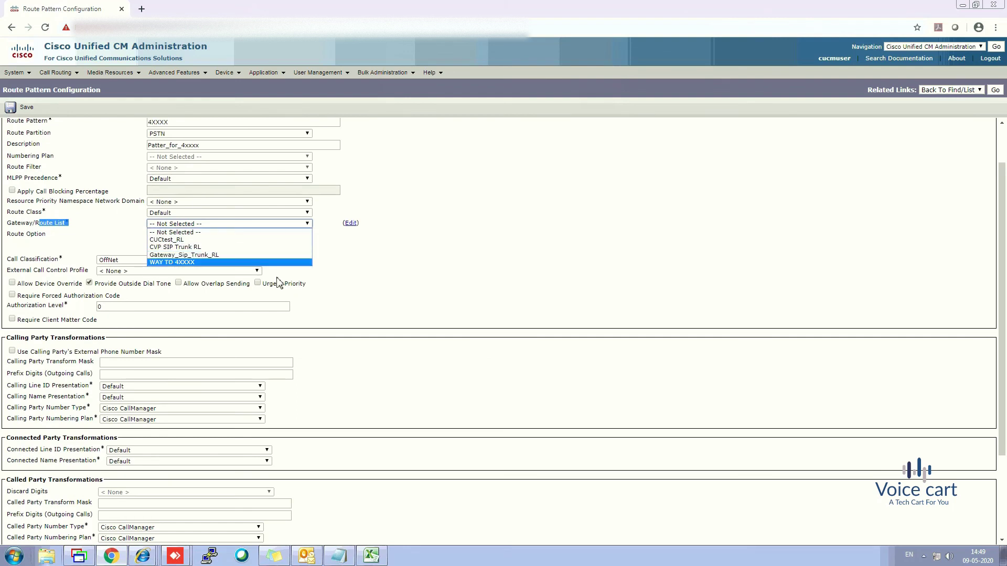
{"action": "left_click", "coordinate": [172, 262]}
{"action": "left_click", "coordinate": [20, 112]}
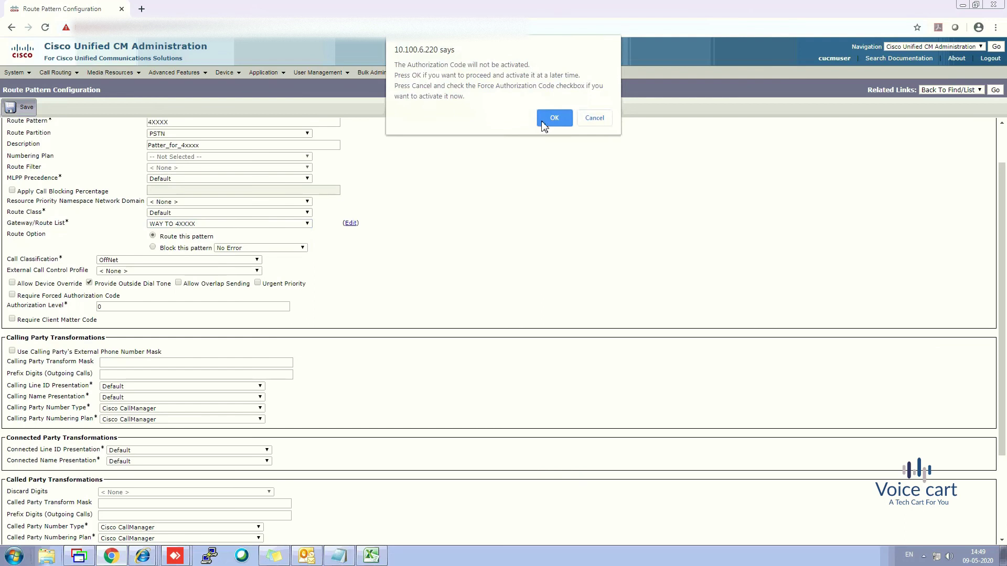
{"action": "left_click", "coordinate": [545, 125]}
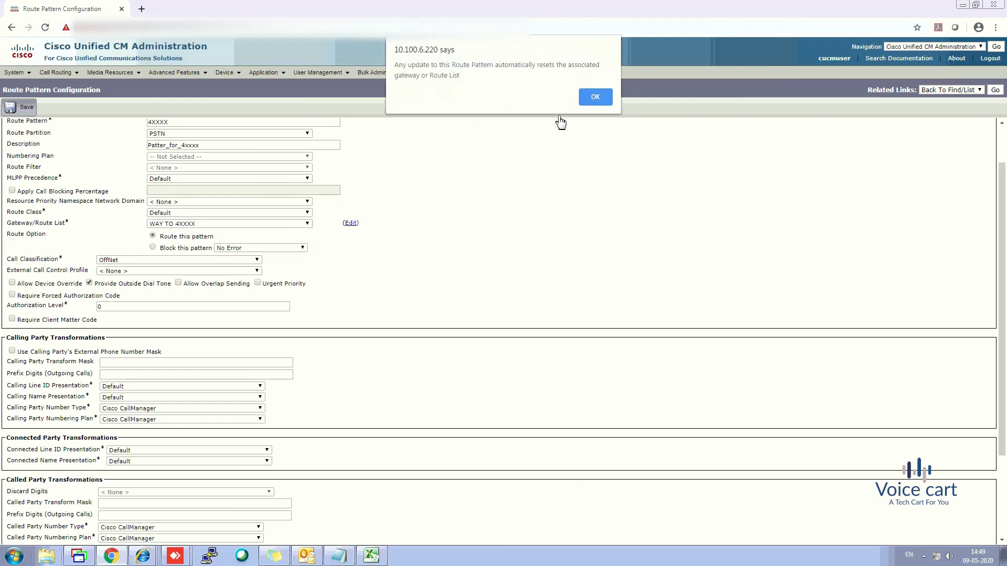
{"action": "left_click", "coordinate": [595, 99]}
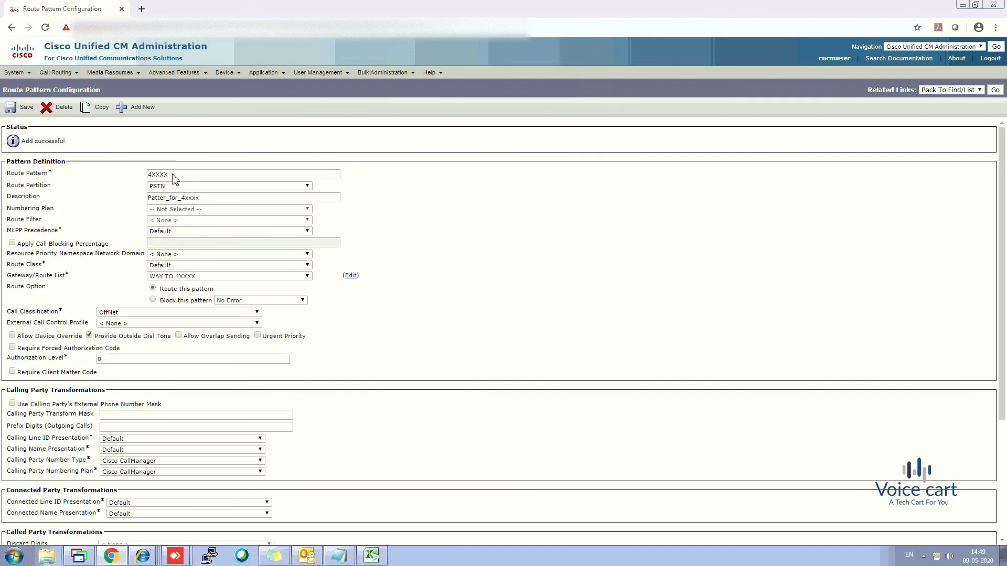
Note in a new Notepad document that X means digits between 0-9, and minimize it to return to the route pattern.
{"action": "left_click_drag", "start_coordinate": [168, 174], "coordinate": [158, 173]}
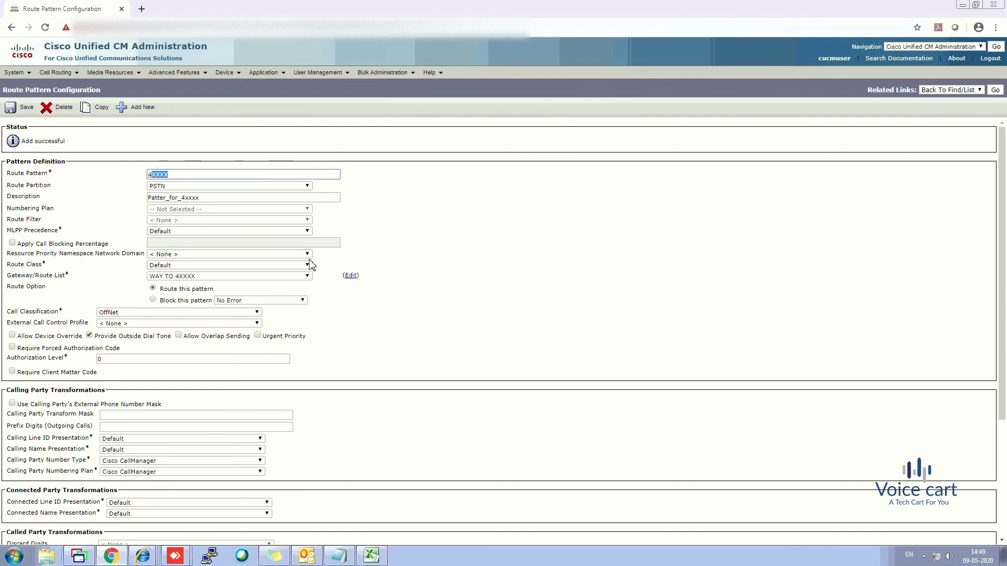
{"action": "left_click", "coordinate": [13, 557]}
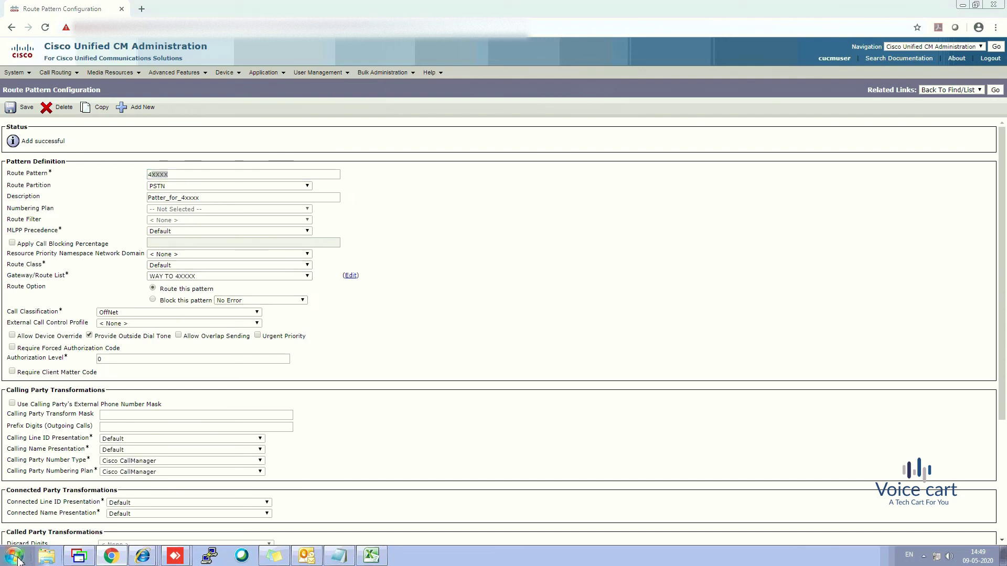
{"action": "type", "text": "notepad"}
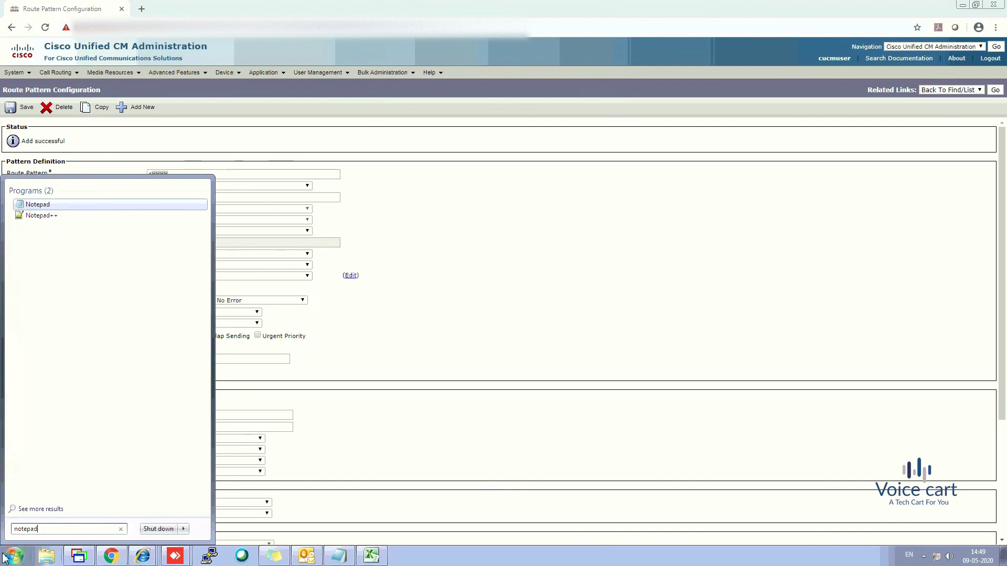
{"action": "key", "text": "Return"}
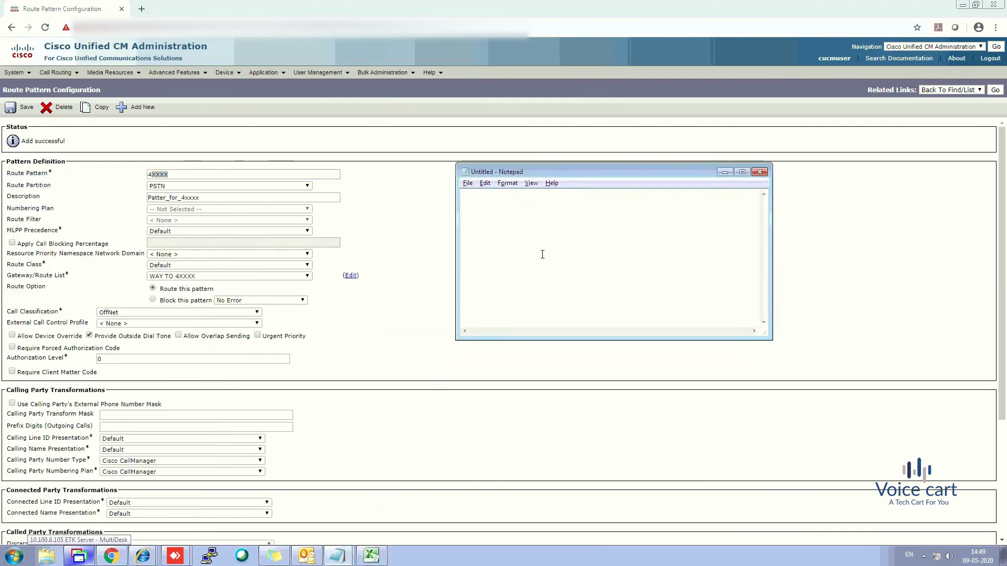
{"action": "type", "text": "X- Digits b"}
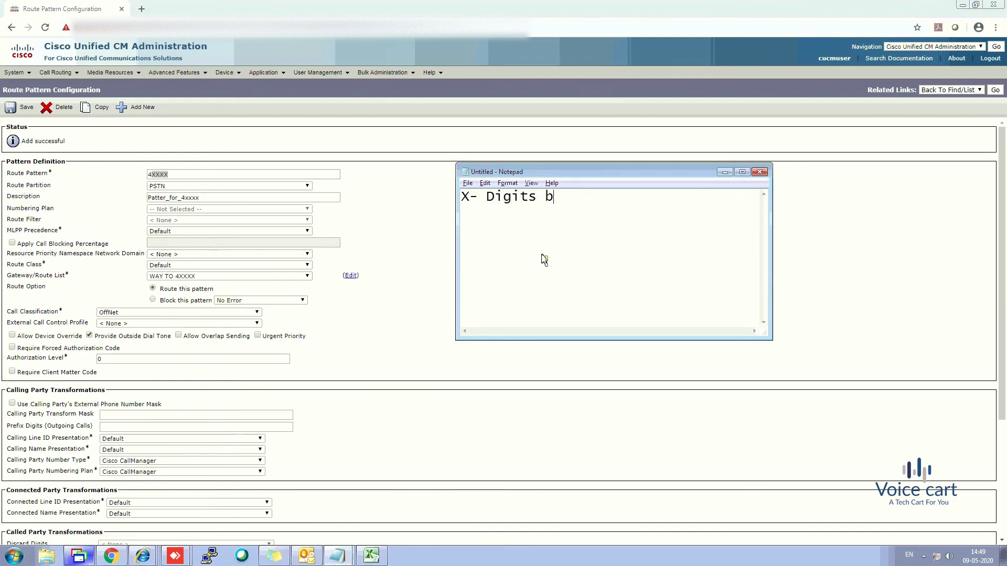
{"action": "type", "text": "etwwn 0-9"}
{"action": "left_click", "coordinate": [725, 172]}
{"action": "left_click", "coordinate": [483, 252]}
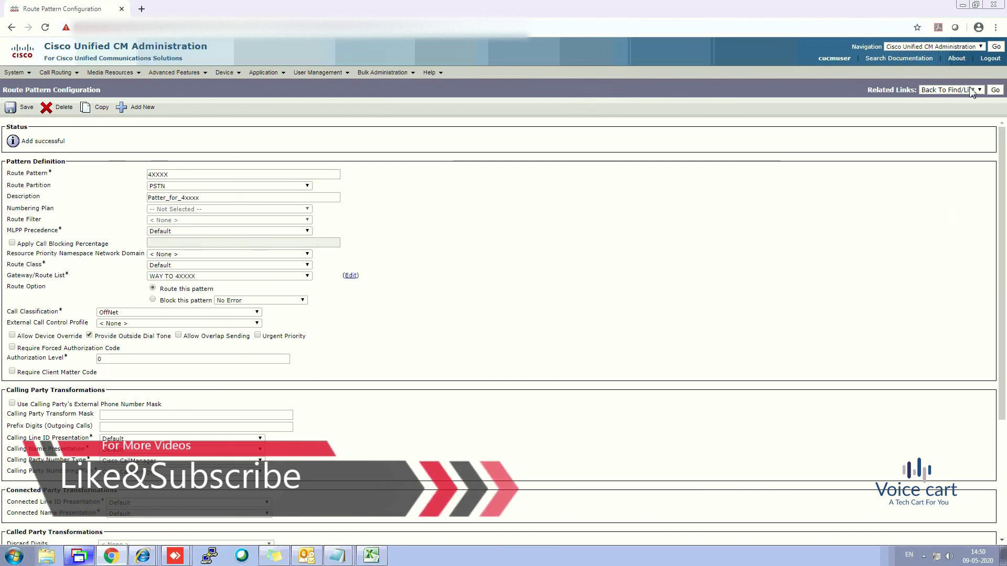
Search the Route Plan Report for patterns beginning with 4x and examine the 4XXXX entry's partition and route detail.
{"action": "left_click", "coordinate": [995, 91]}
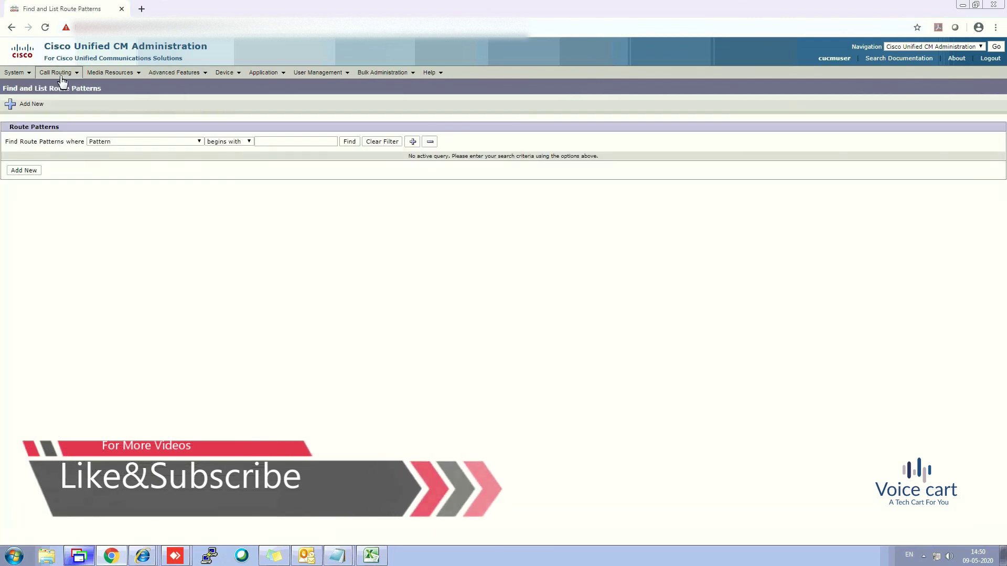
{"action": "mouse_move", "coordinate": [60, 74]}
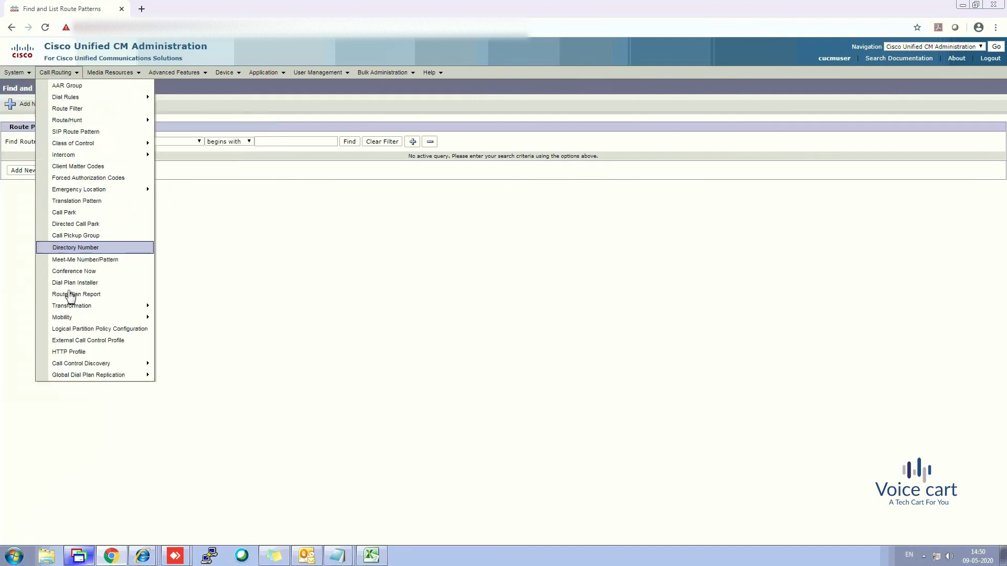
{"action": "left_click", "coordinate": [71, 297]}
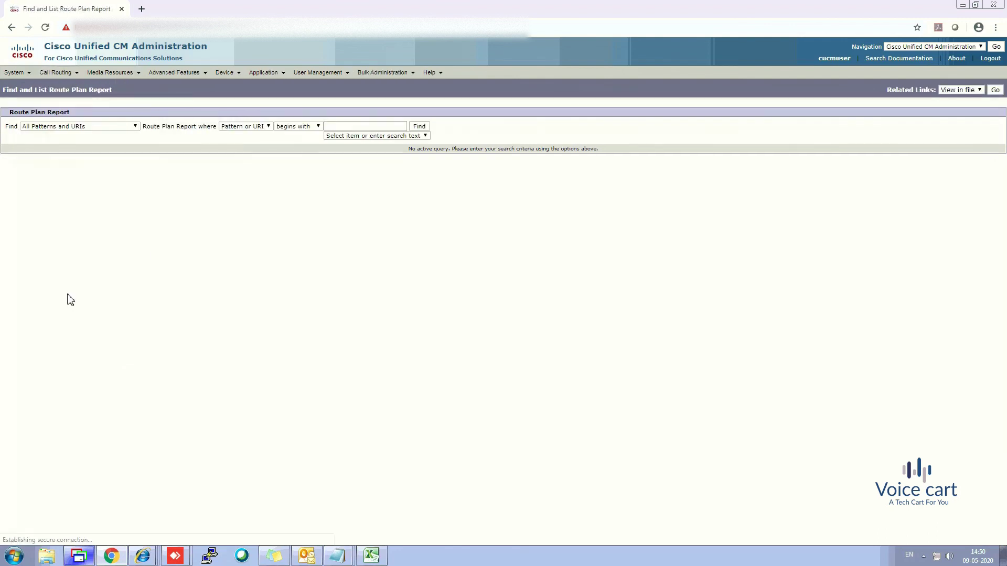
{"action": "left_click", "coordinate": [418, 128]}
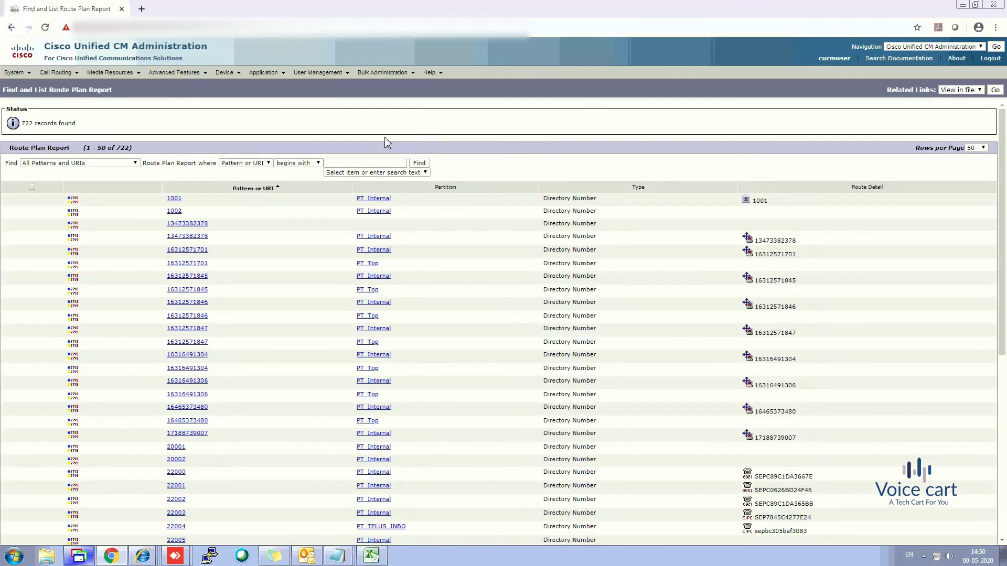
{"action": "left_click", "coordinate": [342, 164]}
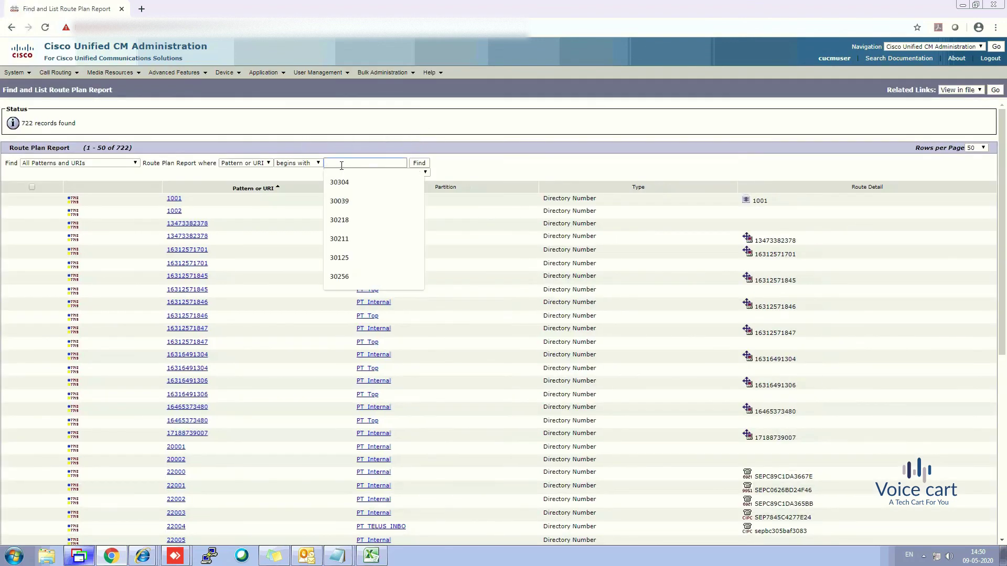
{"action": "type", "text": "4x"}
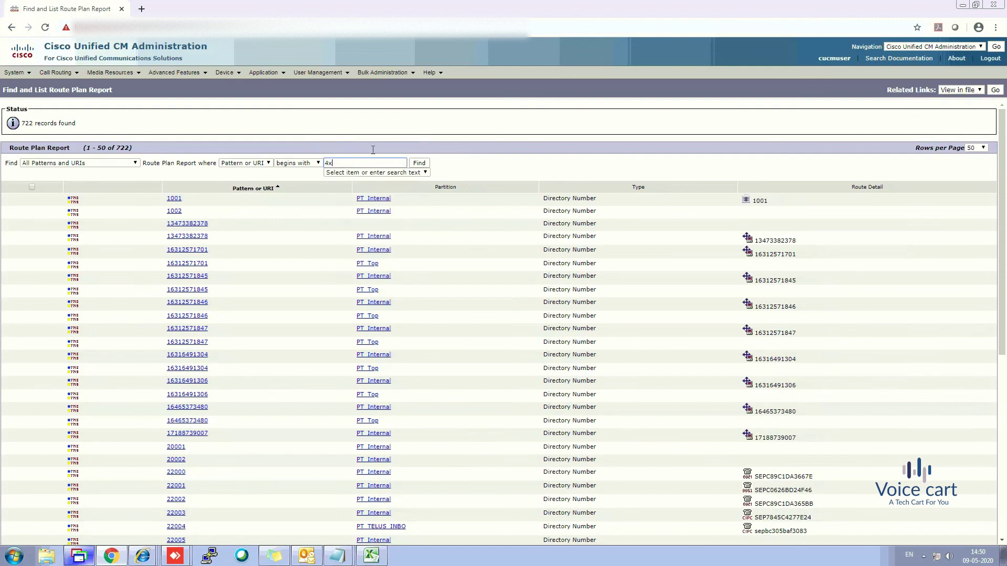
{"action": "left_click", "coordinate": [419, 164]}
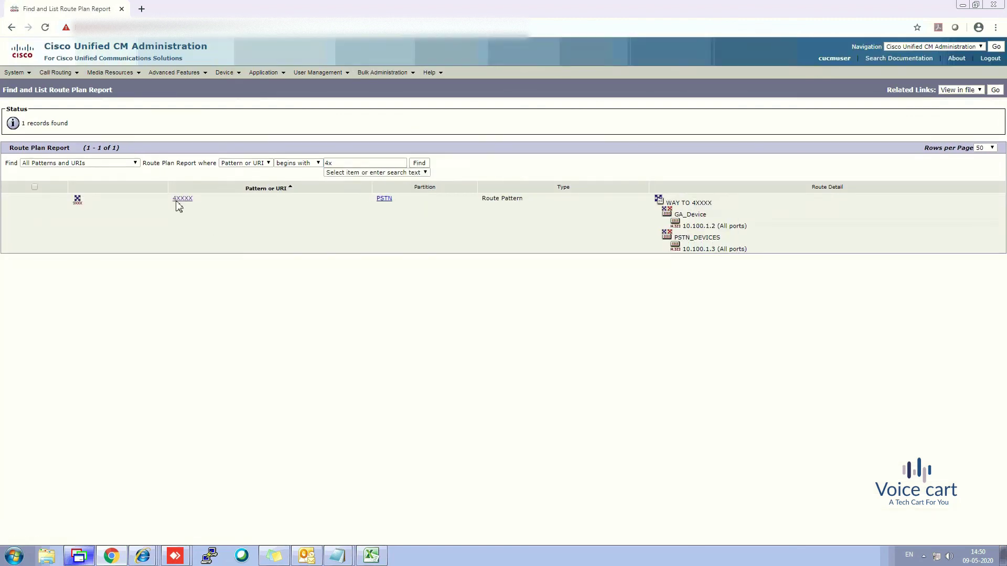
{"action": "left_click_drag", "start_coordinate": [170, 207], "coordinate": [200, 207]}
{"action": "left_click_drag", "start_coordinate": [392, 206], "coordinate": [373, 210]}
{"action": "left_click_drag", "start_coordinate": [739, 210], "coordinate": [682, 215]}
{"action": "left_click", "coordinate": [748, 233]}
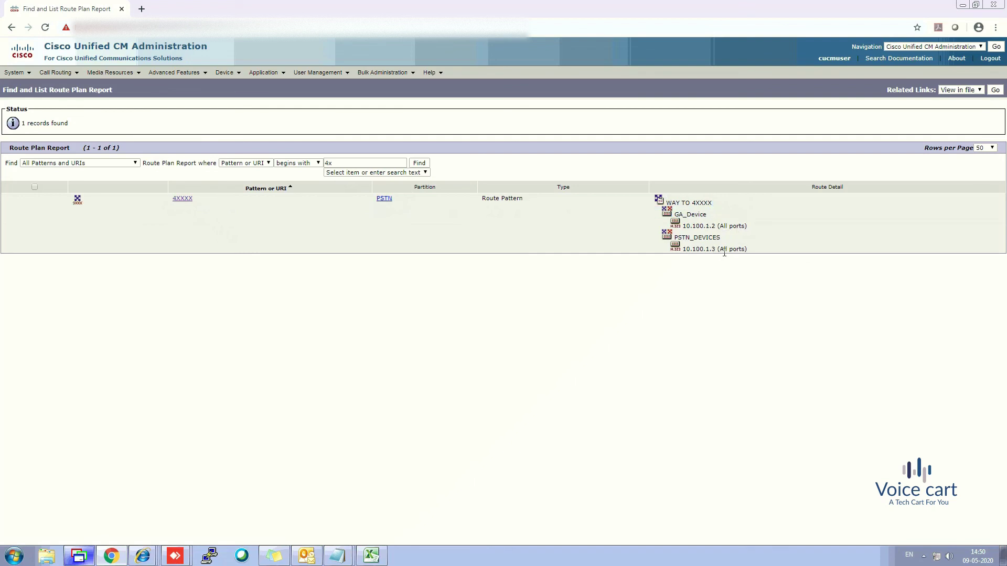